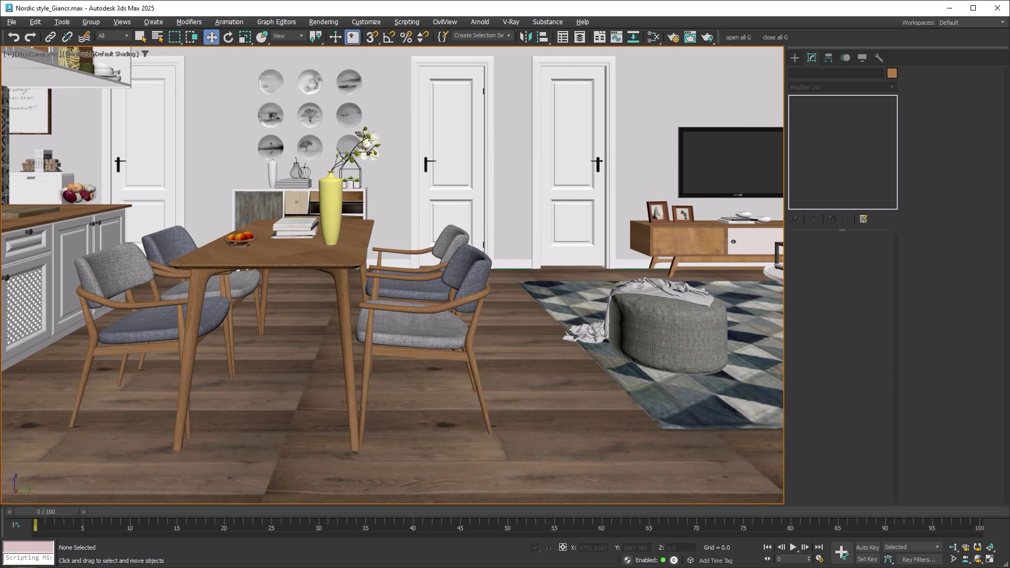
# Install Showcaser.mzp and add its Spline Dynamics command to the main toolbar
pyautogui.moveTo(445, 233); pyautogui.dragTo(535, 100)
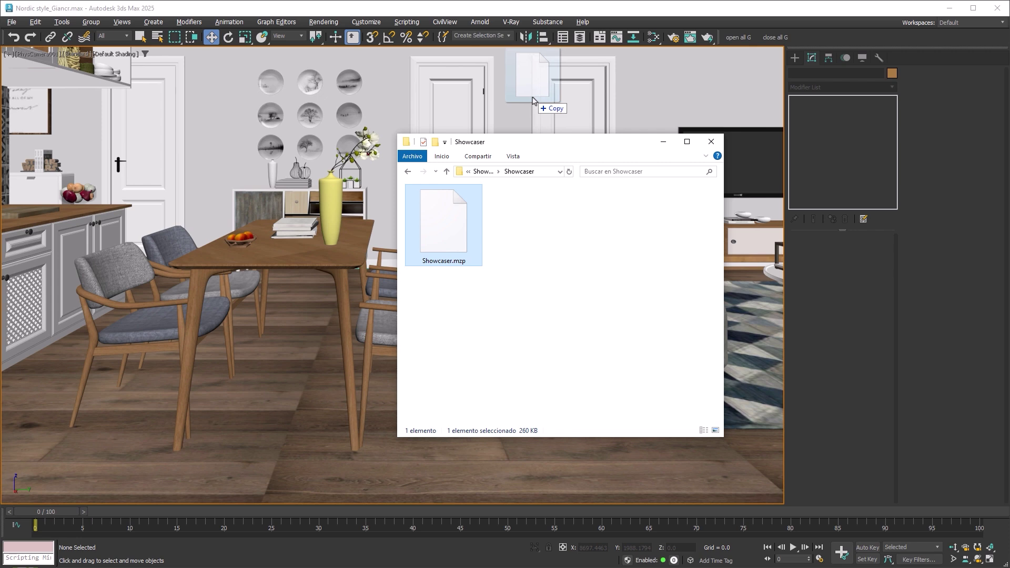
pyautogui.click(366, 22)
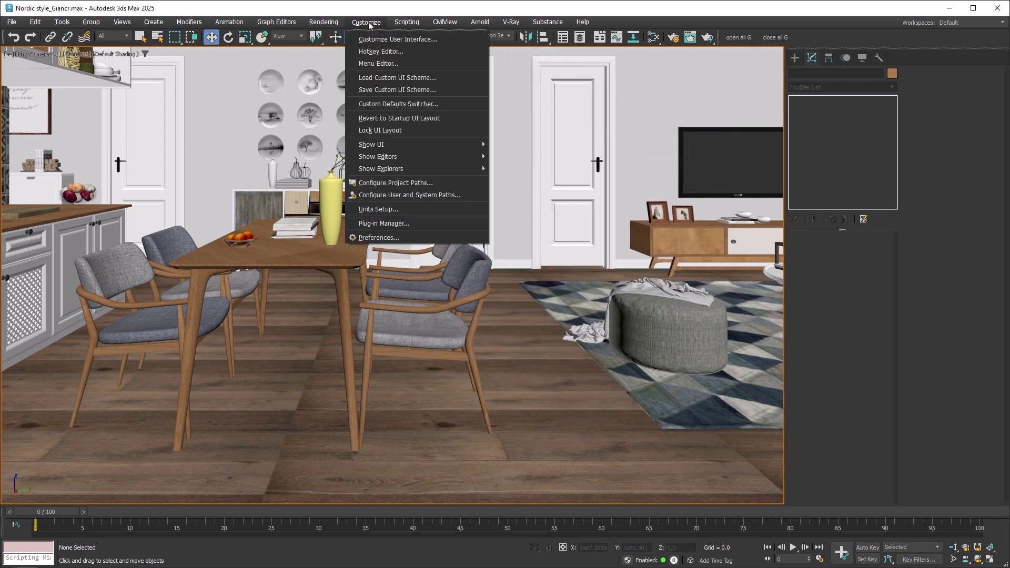
pyautogui.click(388, 38)
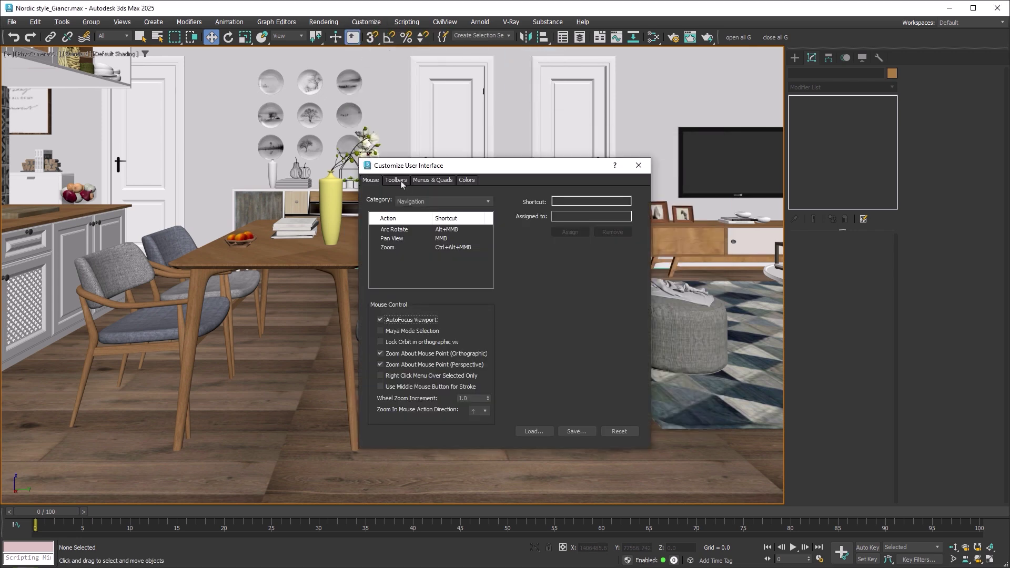
pyautogui.click(397, 180)
pyautogui.click(448, 216)
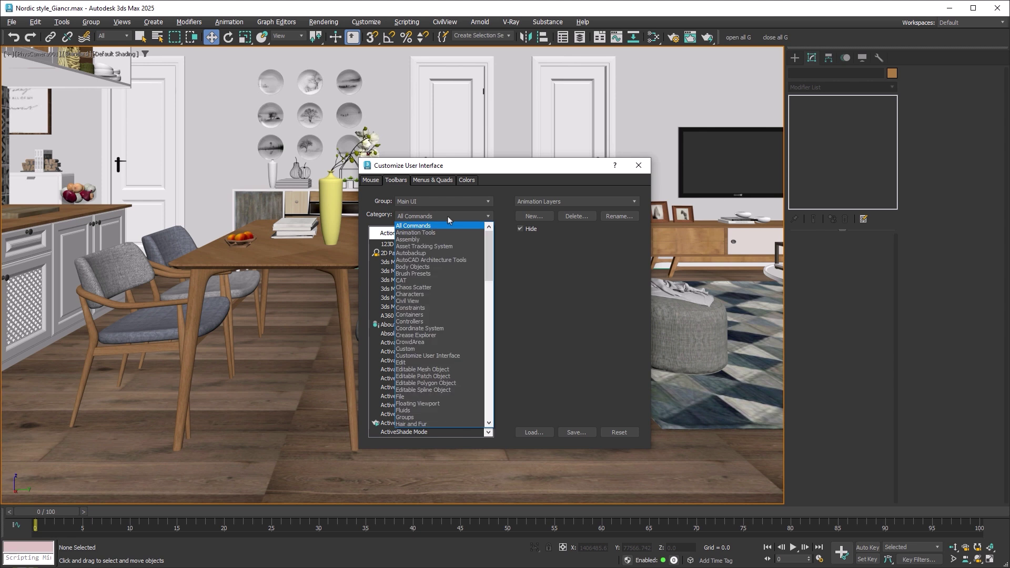
pyautogui.moveTo(489, 248); pyautogui.dragTo(498, 377)
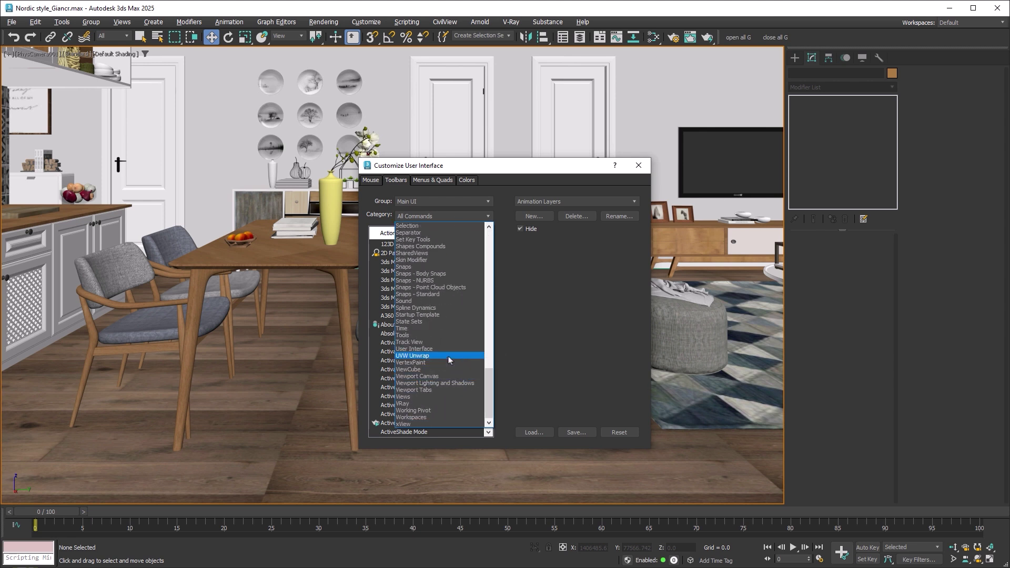
pyautogui.click(445, 309)
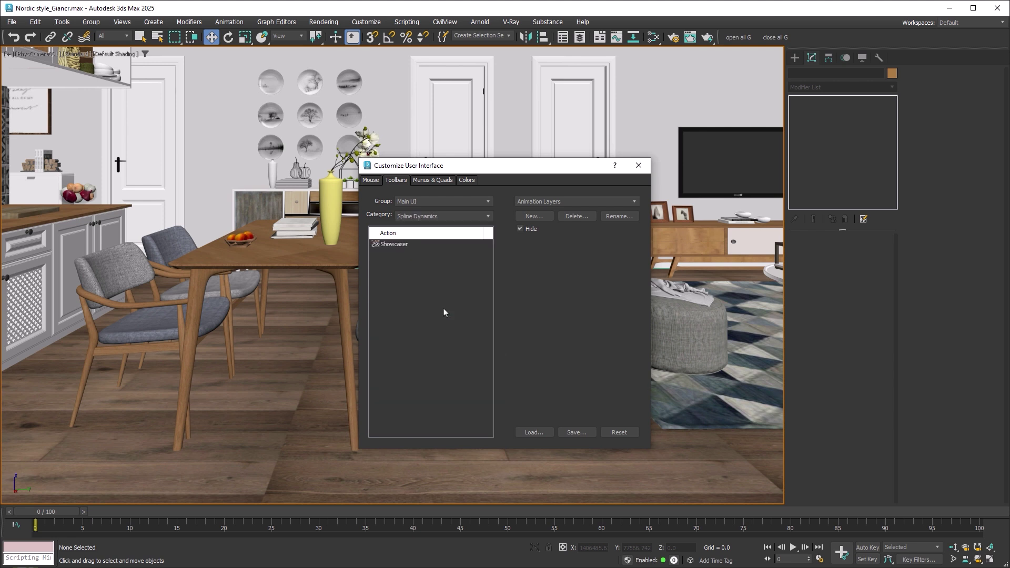
pyautogui.moveTo(388, 249); pyautogui.dragTo(729, 41)
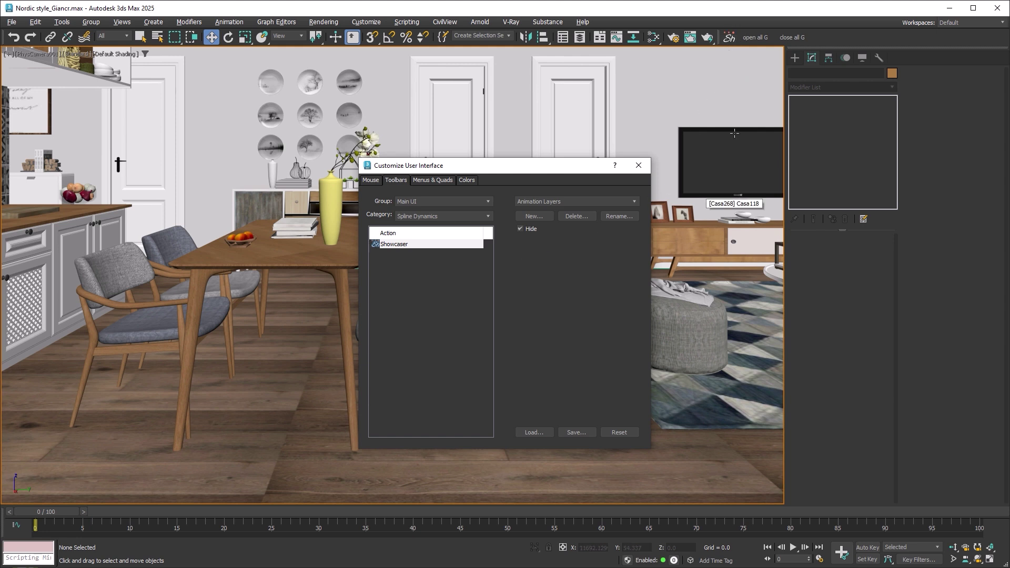
pyautogui.click(639, 166)
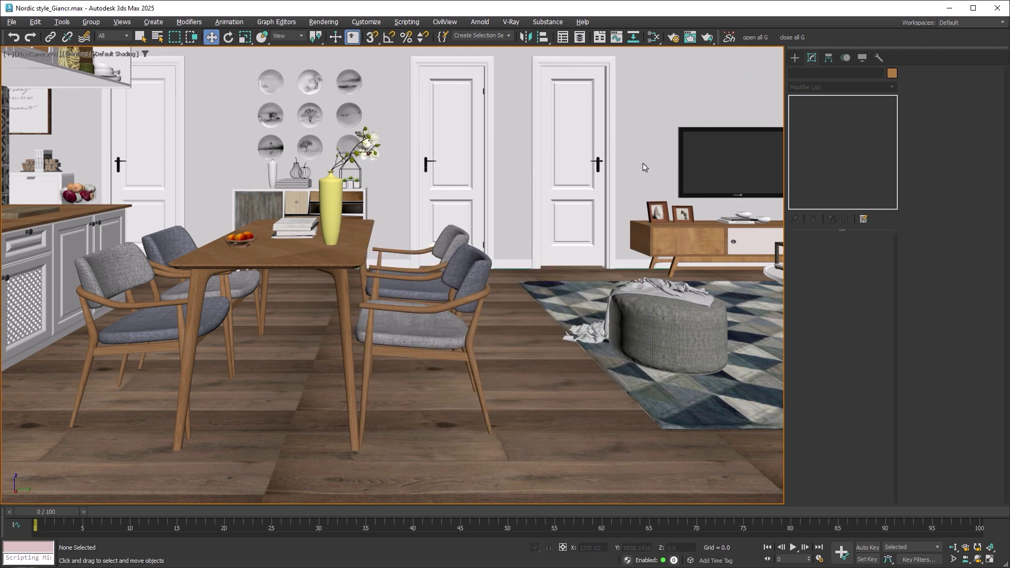
# Isolate the table, four chairs, vase, books and fruit bowl with Alt+Q, then deselect
pyautogui.click(339, 259)
pyautogui.keyDown('ctrl'); pyautogui.click(332, 238); pyautogui.keyUp('ctrl')
pyautogui.keyDown('ctrl'); pyautogui.click(305, 229); pyautogui.keyUp('ctrl')
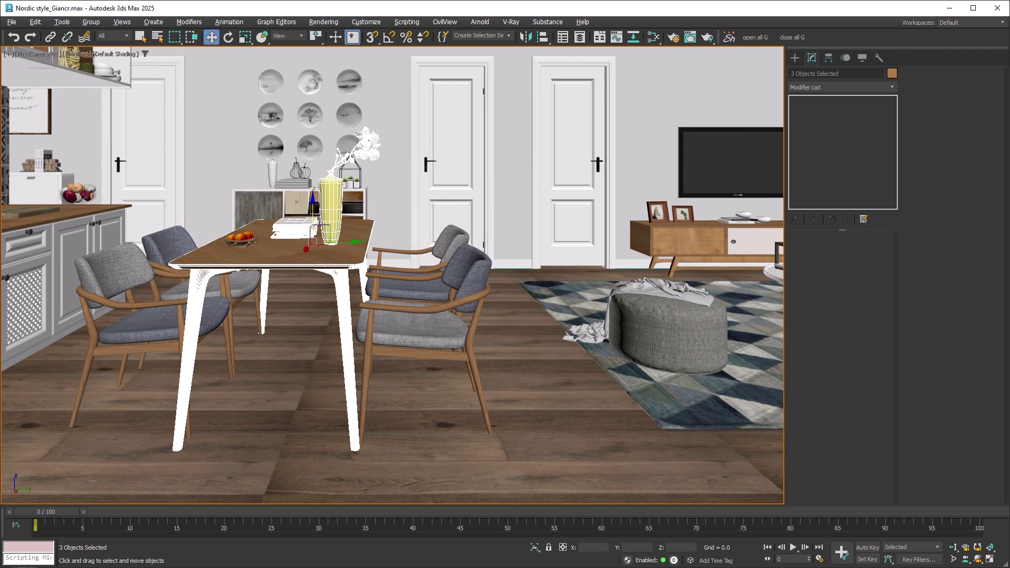
pyautogui.keyDown('ctrl'); pyautogui.click(253, 241); pyautogui.keyUp('ctrl')
pyautogui.keyDown('ctrl'); pyautogui.click(179, 243); pyautogui.keyUp('ctrl')
pyautogui.keyDown('ctrl'); pyautogui.click(141, 258); pyautogui.keyUp('ctrl')
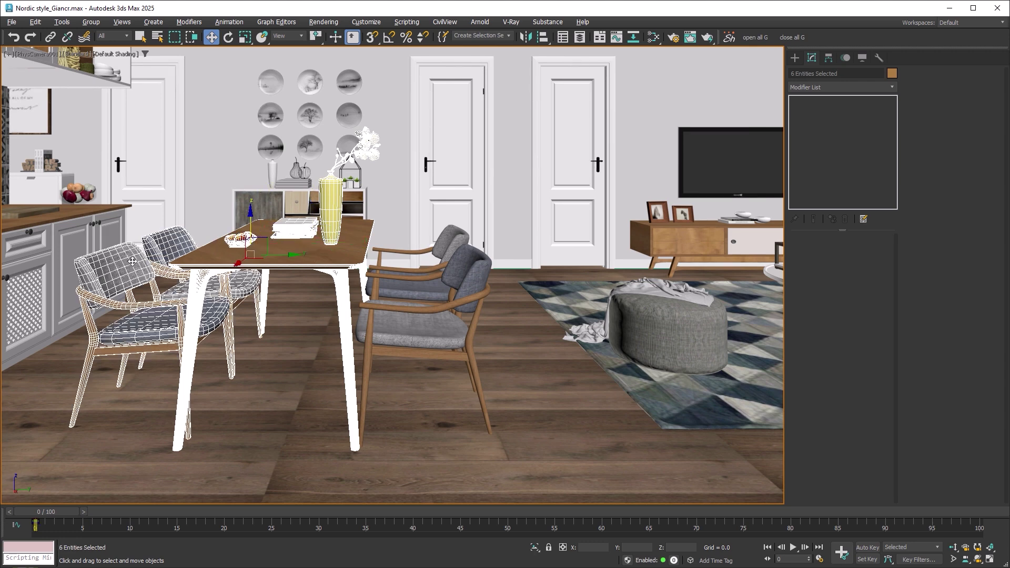
pyautogui.keyDown('ctrl'); pyautogui.click(439, 245); pyautogui.keyUp('ctrl')
pyautogui.keyDown('ctrl'); pyautogui.click(459, 268); pyautogui.keyUp('ctrl')
pyautogui.hotkey('alt', 'q')
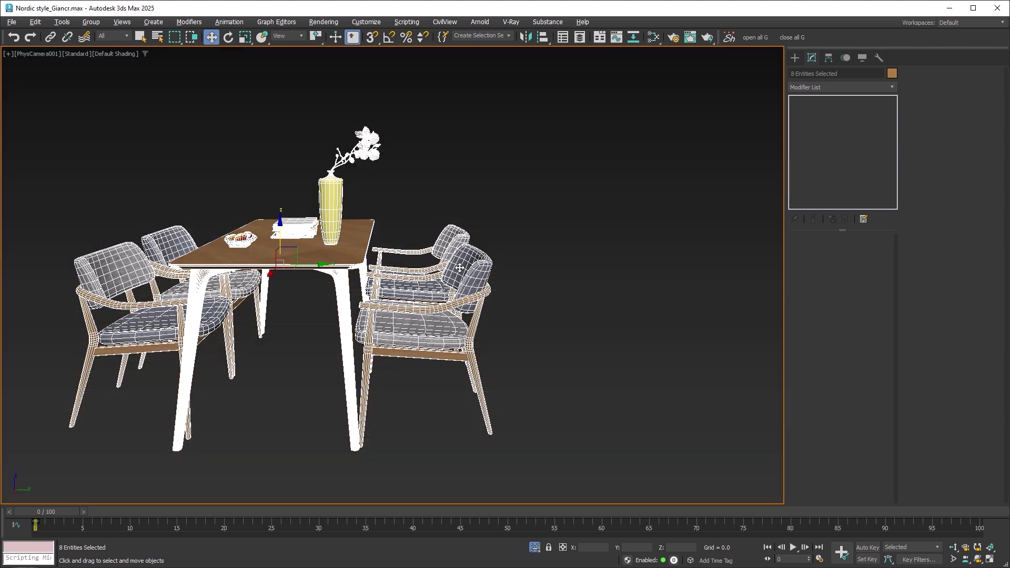
pyautogui.click(535, 234)
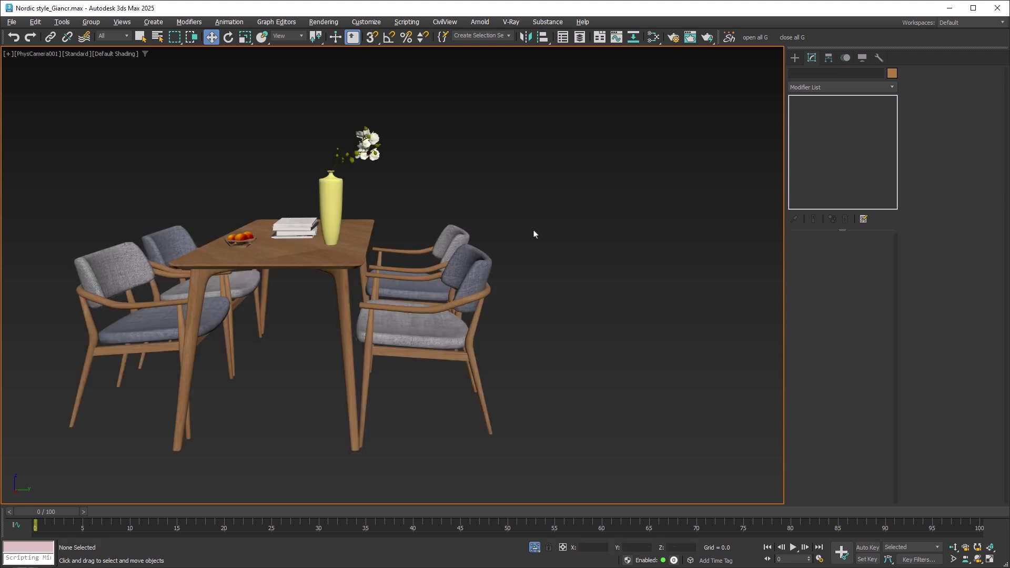
# Launch Showcaser, move its panel aside, and create a sequence named 'Mesa y sillas'
pyautogui.click(729, 38)
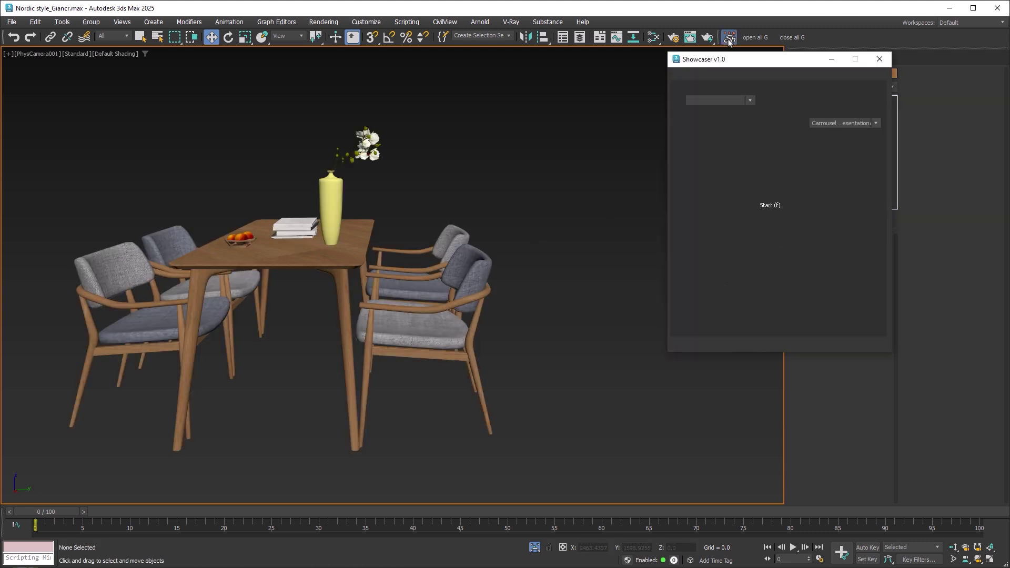
pyautogui.moveTo(734, 62); pyautogui.dragTo(793, 215)
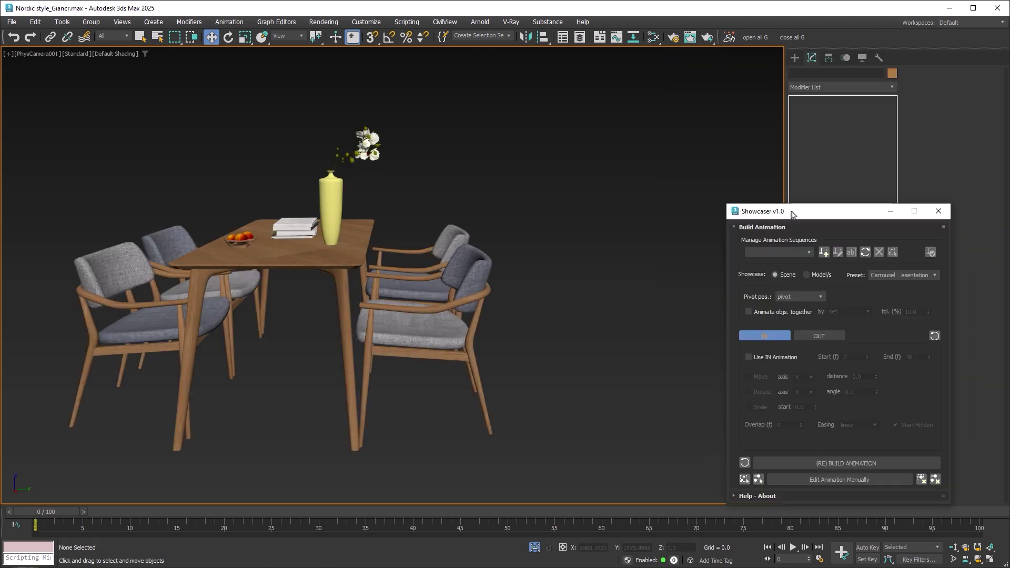
pyautogui.click(824, 253)
pyautogui.write('Mesa y sillas')
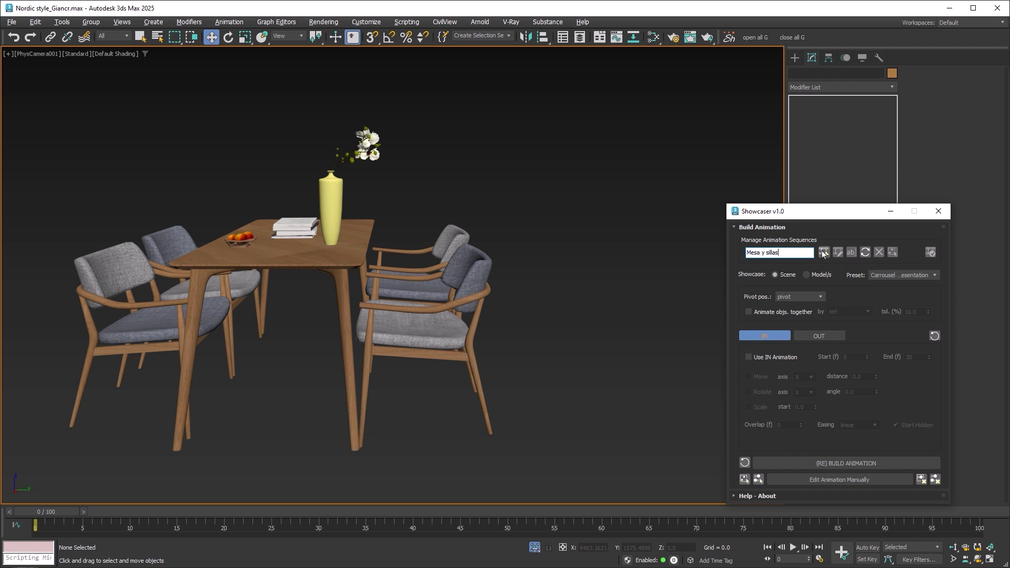
pyautogui.press('Return')
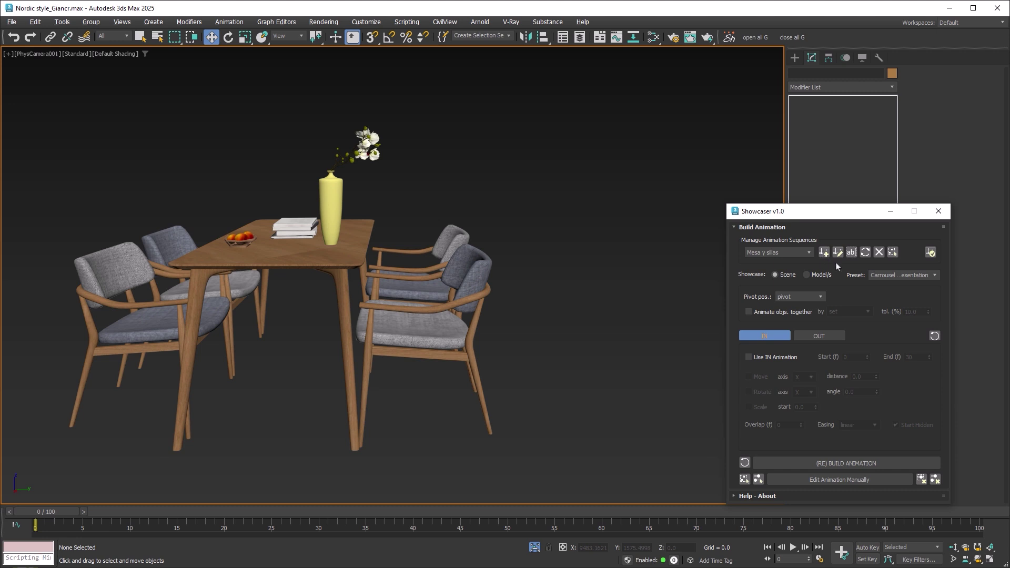
# Add the selected dining-set furniture and the vase Jarrón to the sequence objects
pyautogui.click(839, 251)
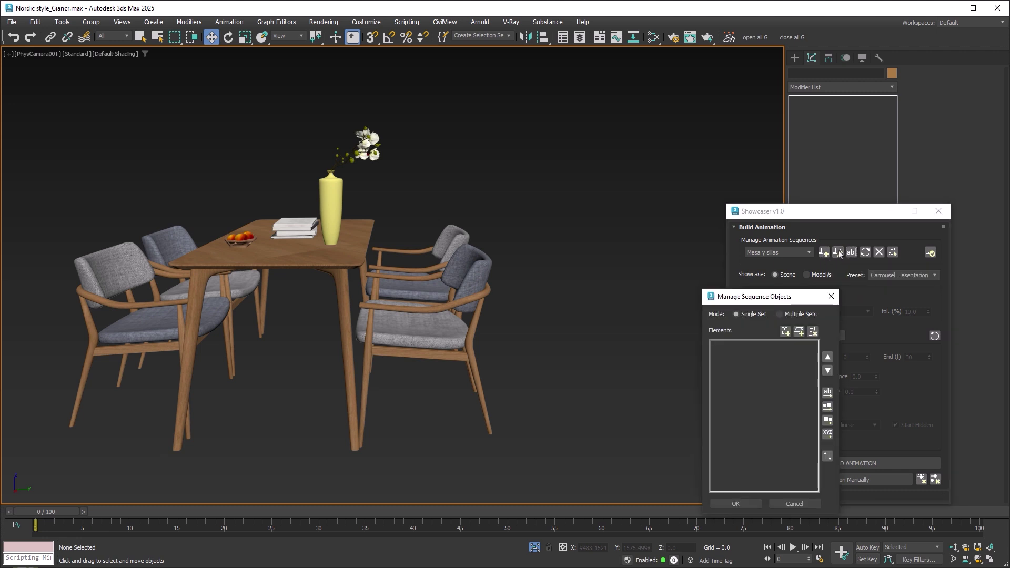
pyautogui.moveTo(758, 299)
pyautogui.mouseDown()
pyautogui.moveTo(683, 287)
pyautogui.moveTo(636, 255)
pyautogui.mouseUp()
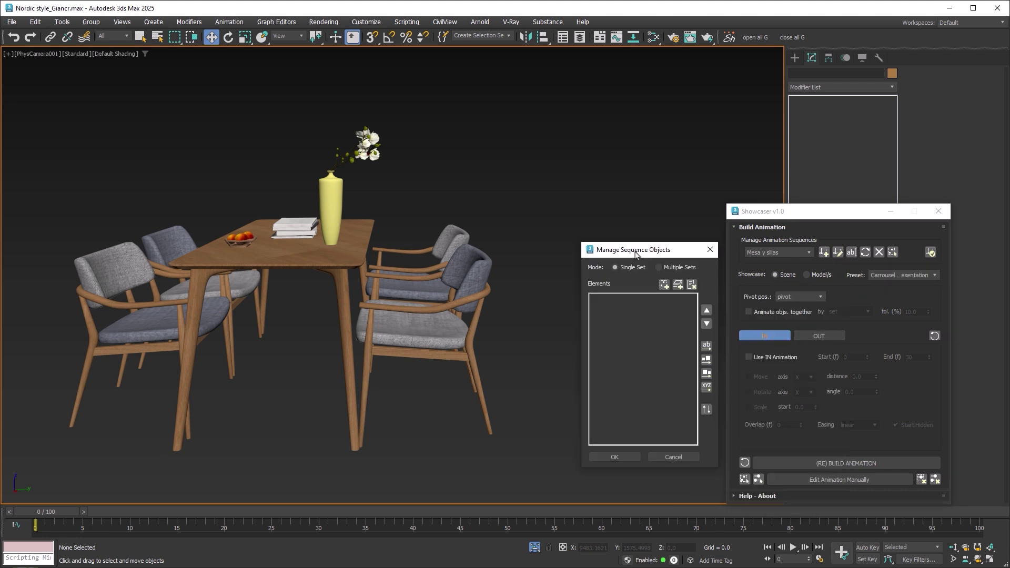
pyautogui.moveTo(548, 205); pyautogui.dragTo(434, 383)
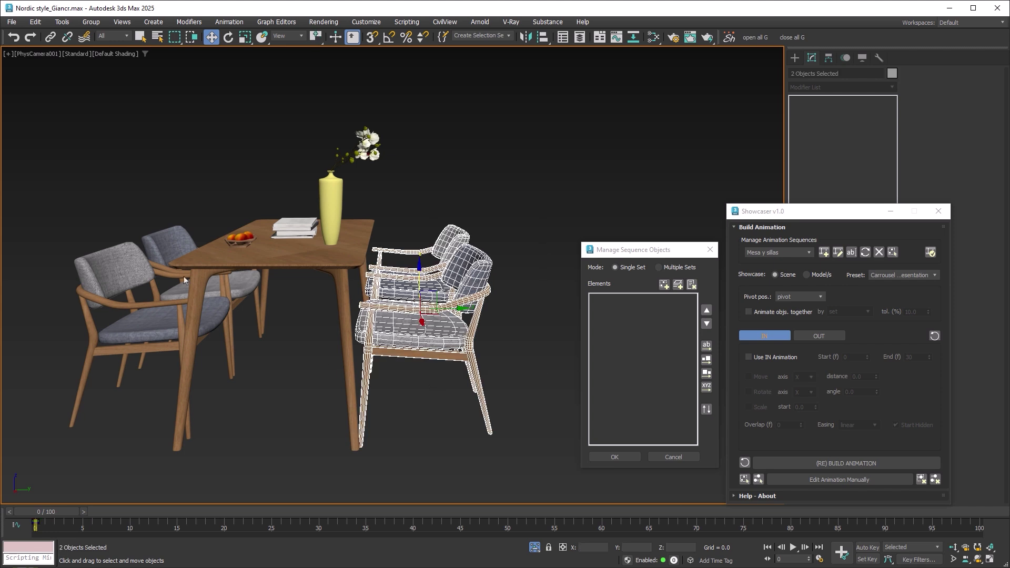
pyautogui.keyDown('ctrl'); pyautogui.moveTo(245, 368); pyautogui.dragTo(295, 373); pyautogui.keyUp('ctrl')
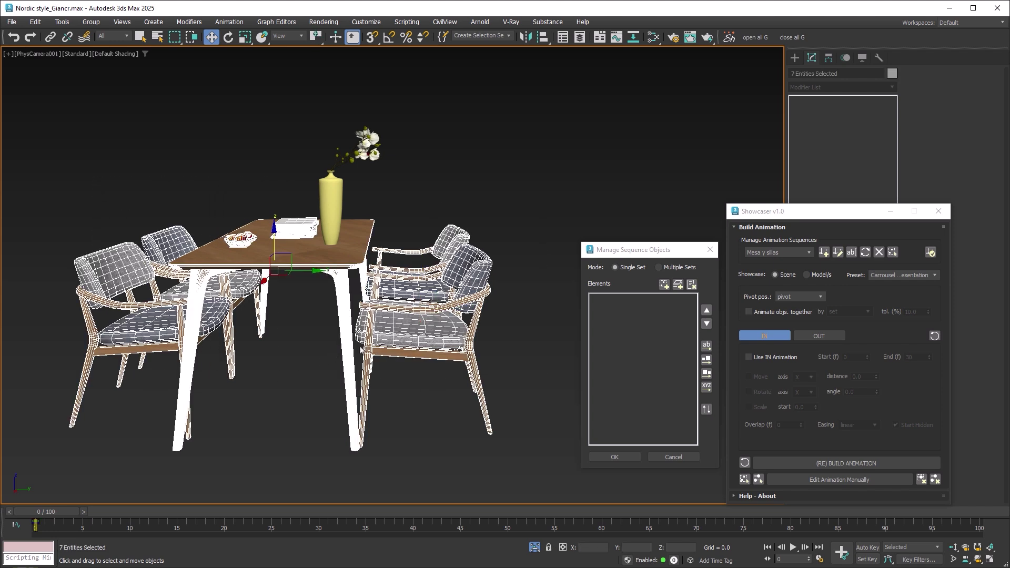
pyautogui.click(665, 285)
pyautogui.click(552, 268)
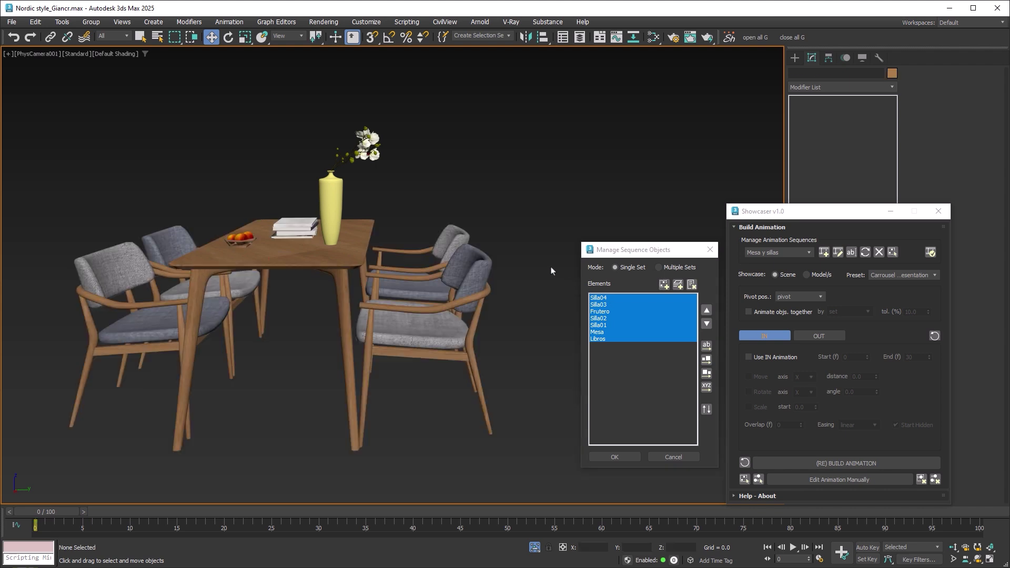
pyautogui.click(664, 287)
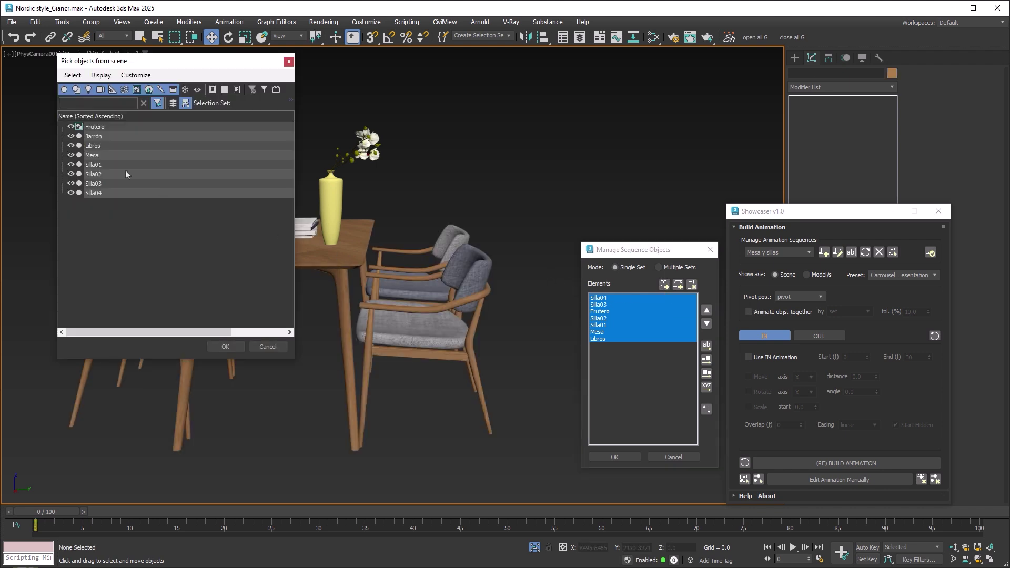
pyautogui.click(92, 137)
pyautogui.click(226, 347)
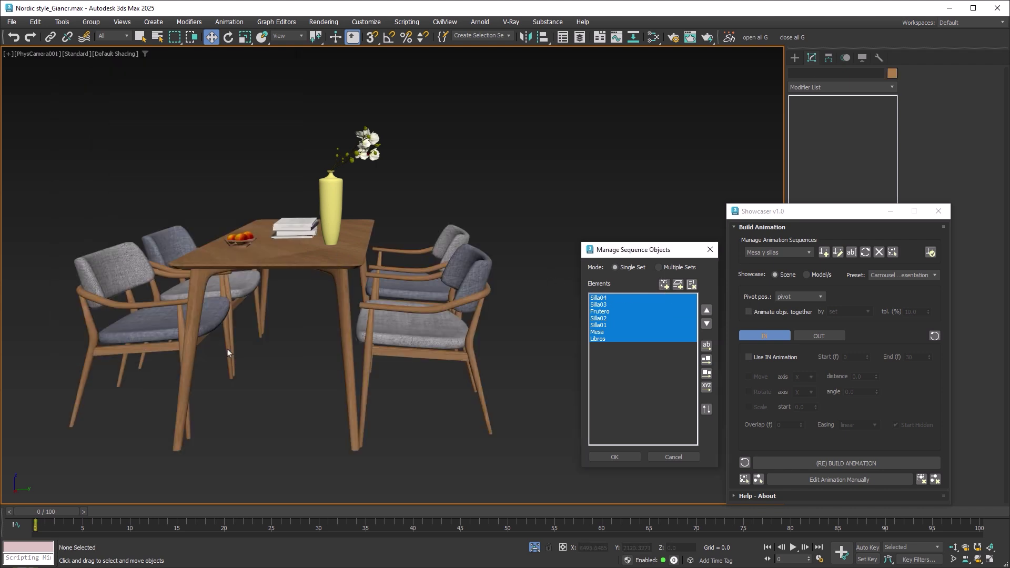
# Try the move, alphabetical, size and reverse ordering options, ending with Mesa first
pyautogui.click(707, 310)
pyautogui.click(707, 310)
pyautogui.click(707, 311)
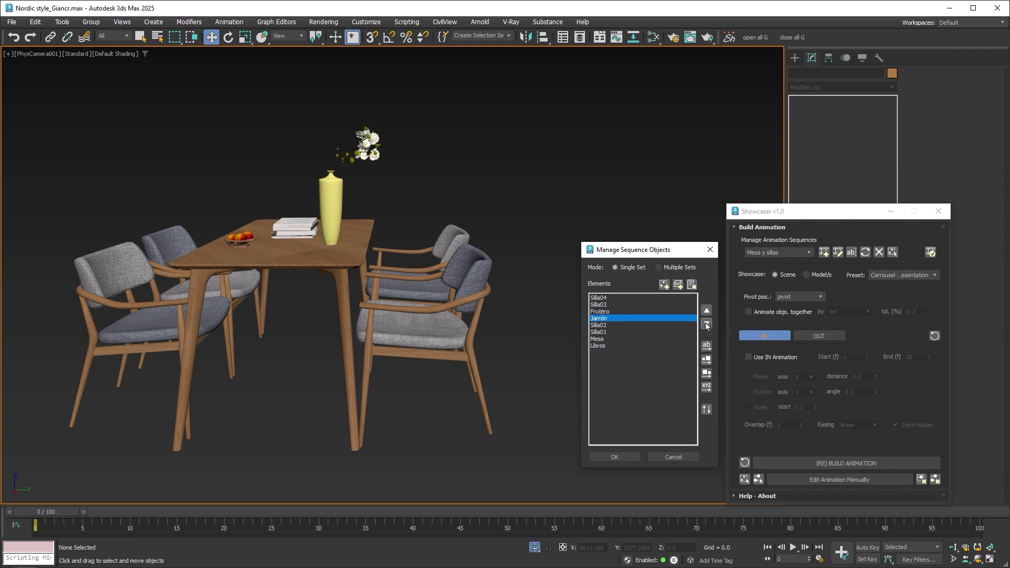
pyautogui.click(707, 325)
pyautogui.click(706, 324)
pyautogui.click(706, 325)
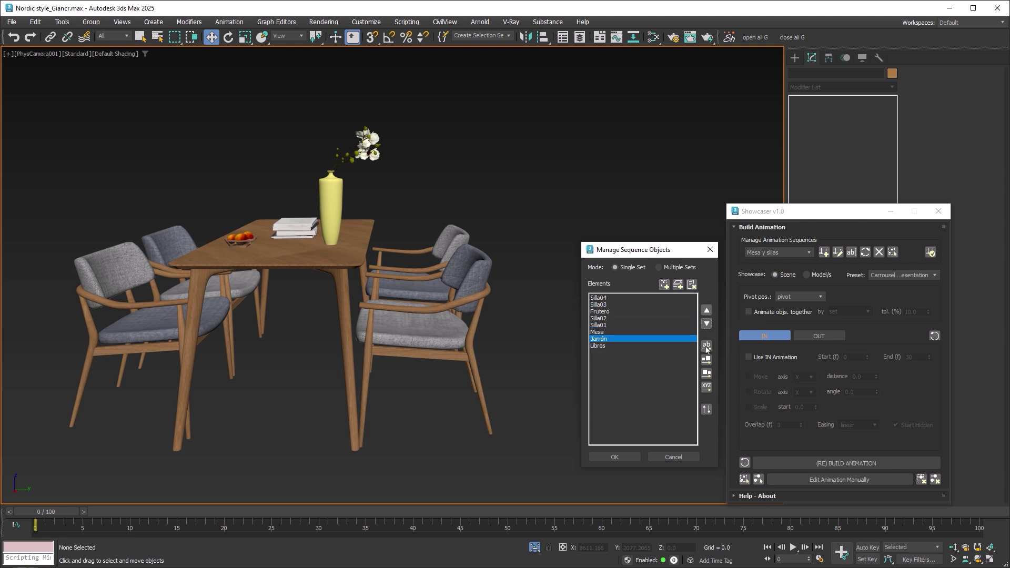
pyautogui.click(707, 348)
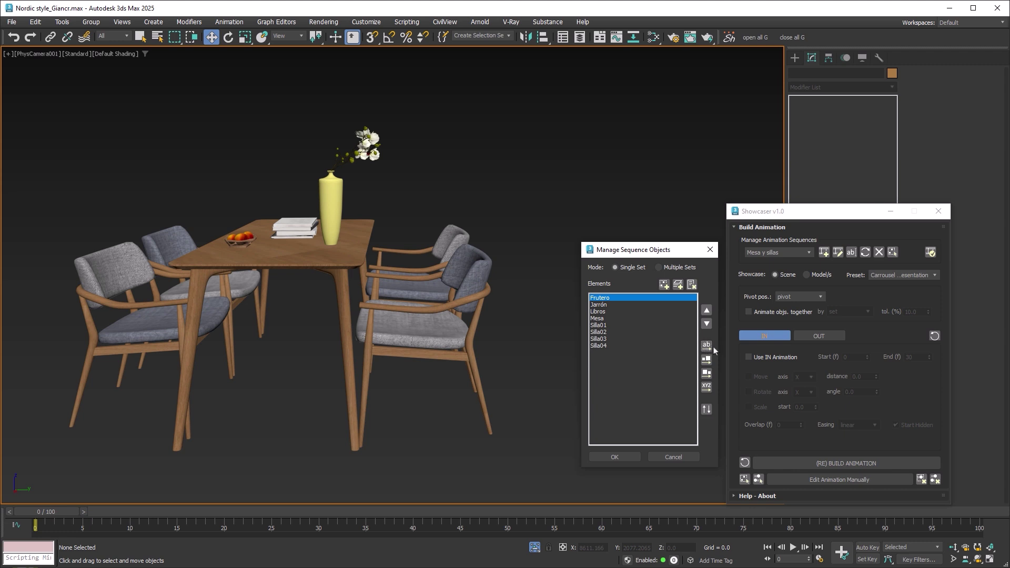
pyautogui.click(707, 361)
pyautogui.click(707, 373)
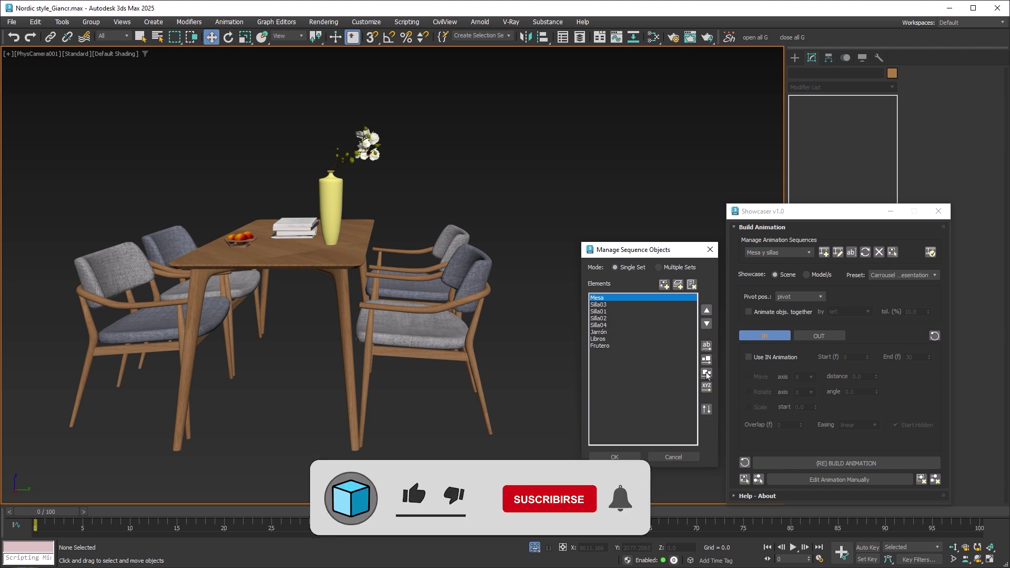
pyautogui.click(707, 388)
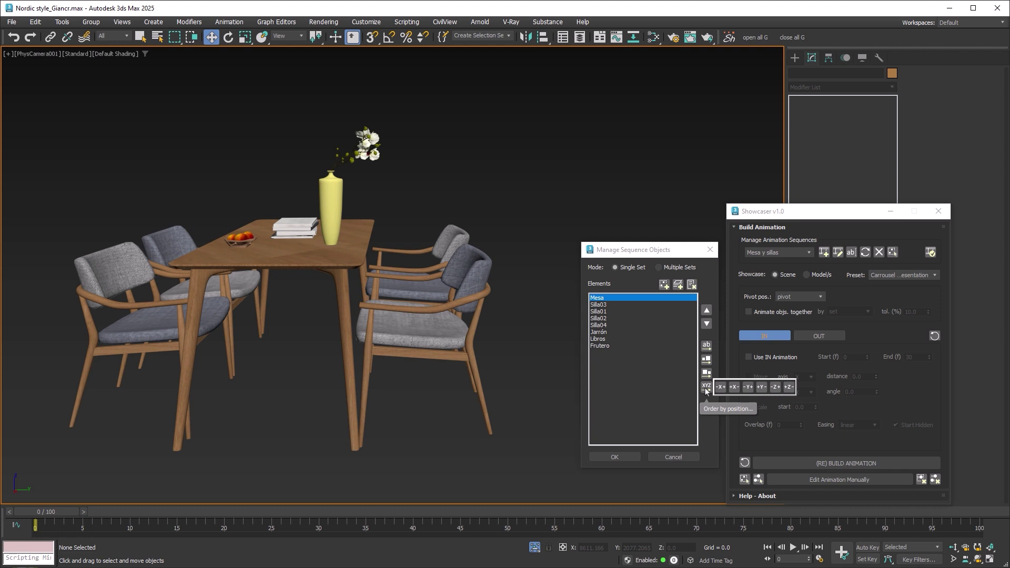
pyautogui.click(706, 390)
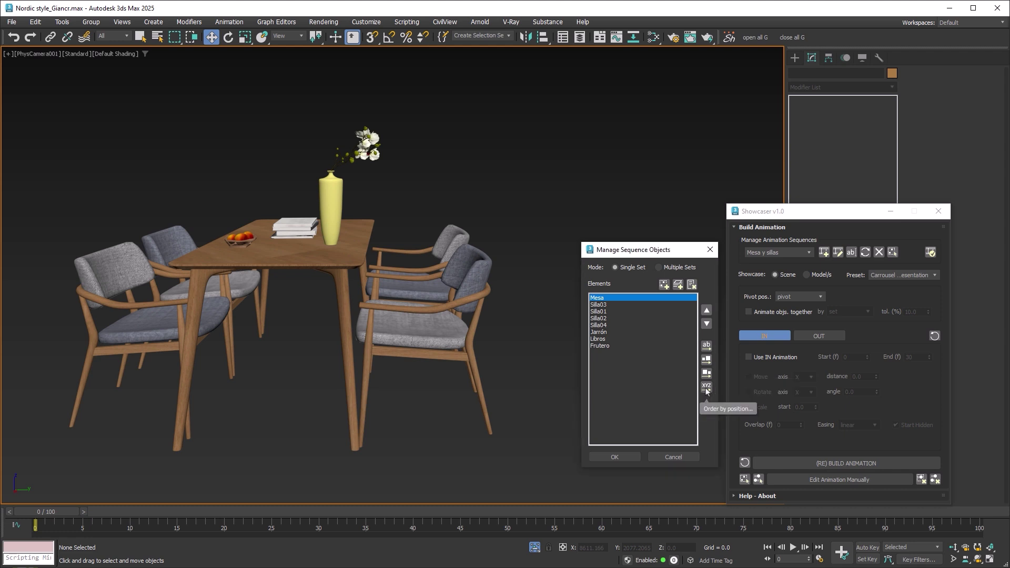
pyautogui.click(707, 410)
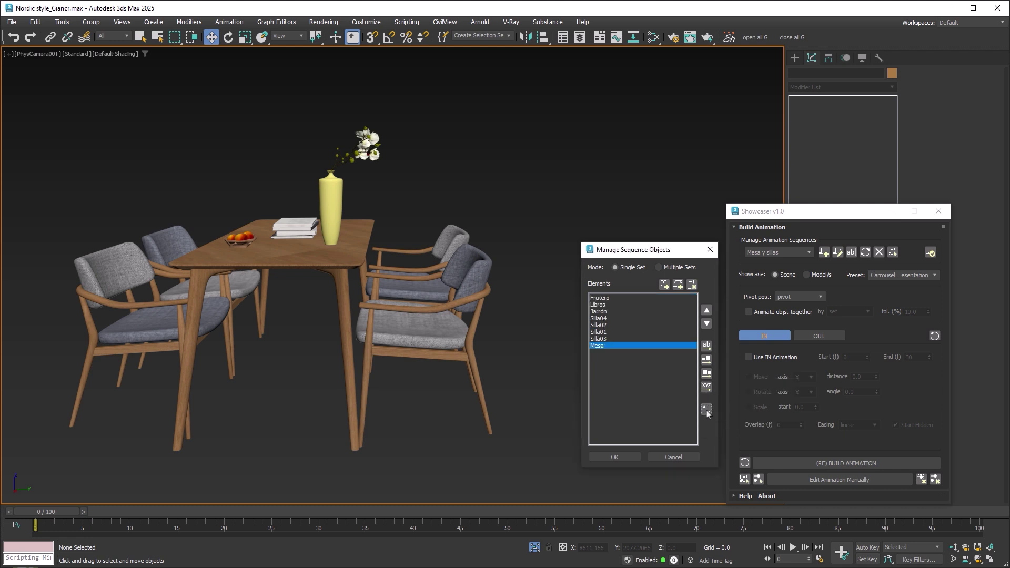
pyautogui.click(707, 410)
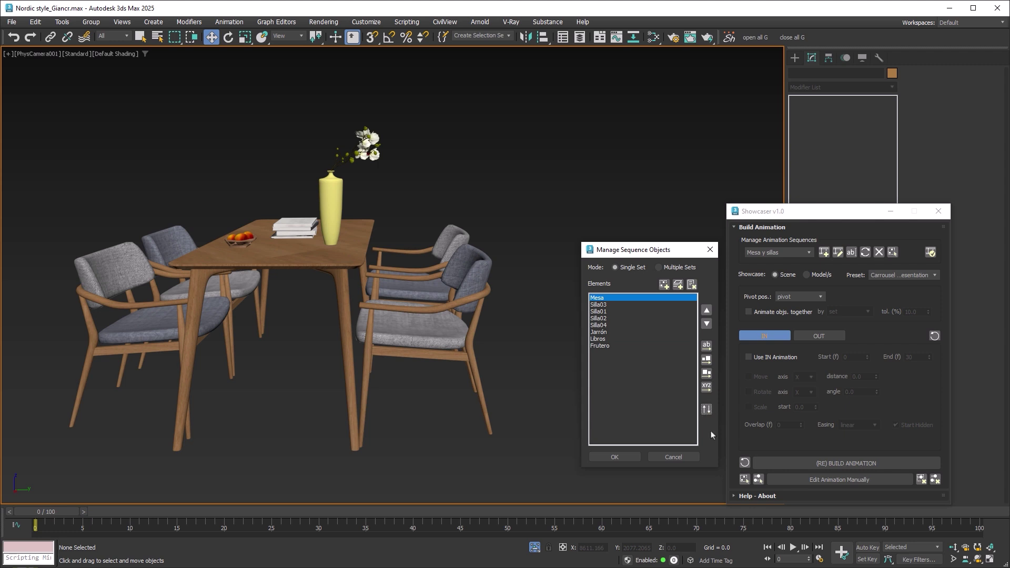
# Confirm the order, check the chair, vase and table names, and list the pivot position choices
pyautogui.click(632, 456)
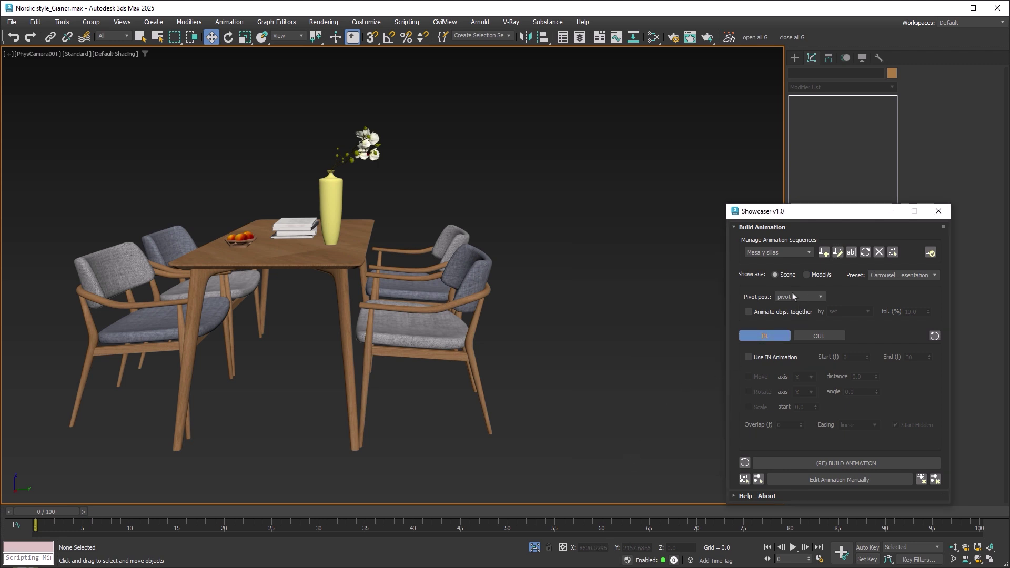
pyautogui.click(474, 285)
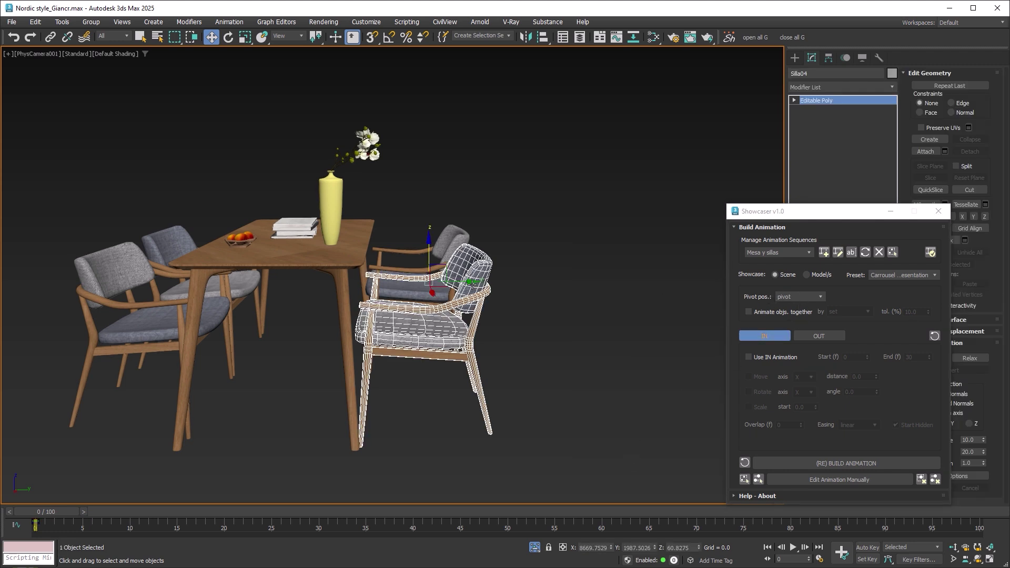
pyautogui.click(443, 241)
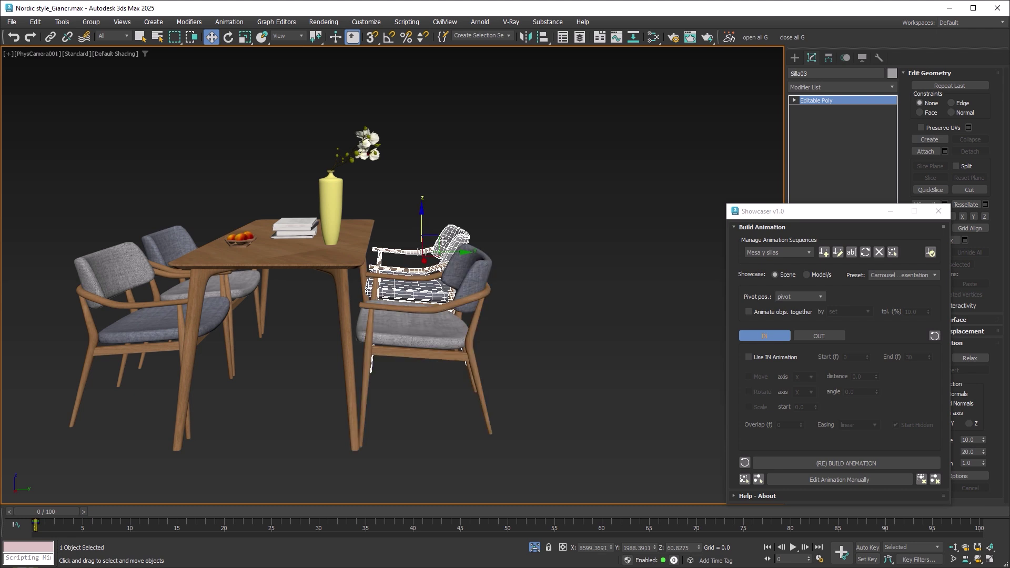
pyautogui.click(321, 210)
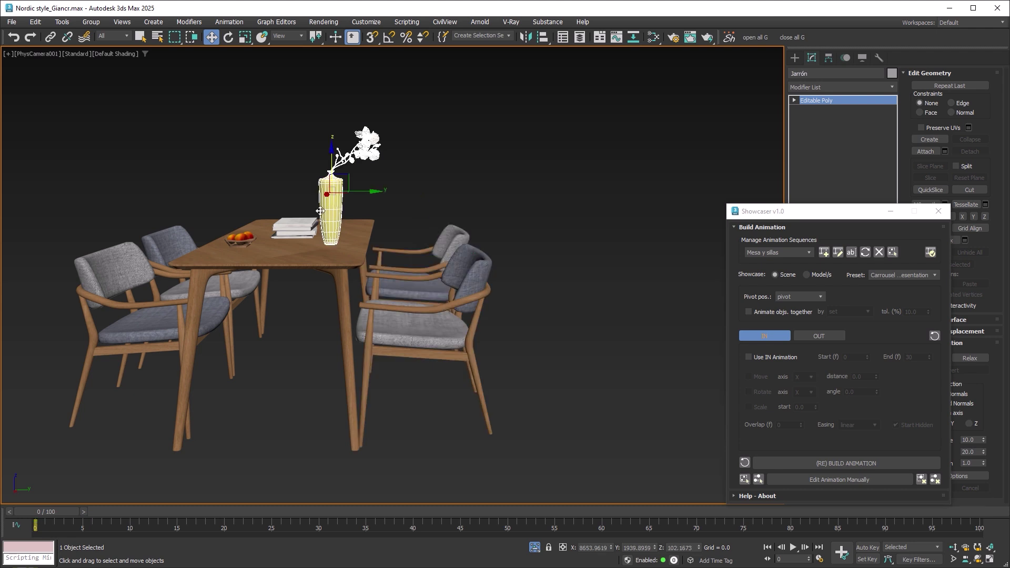
pyautogui.click(179, 243)
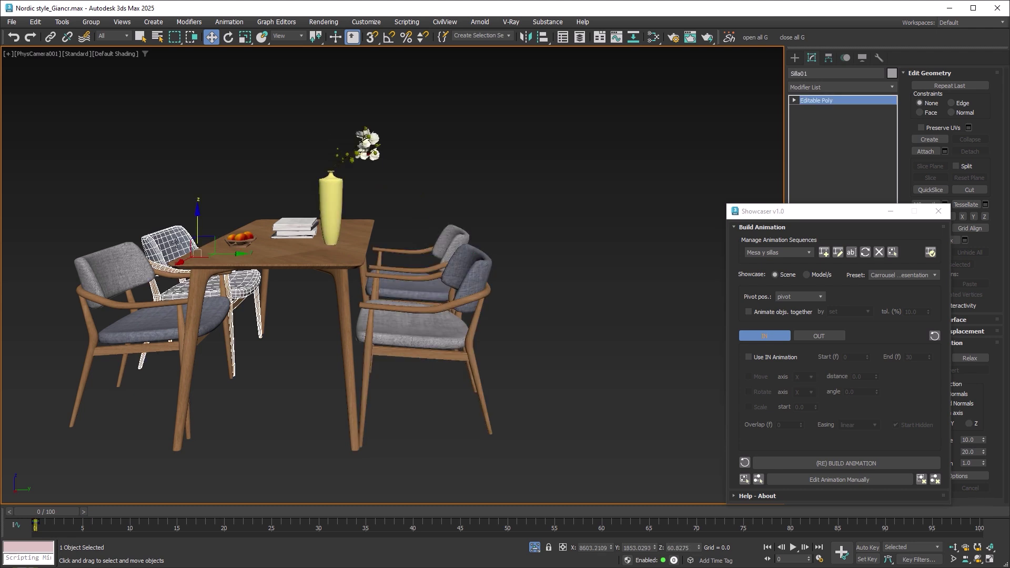
pyautogui.click(300, 260)
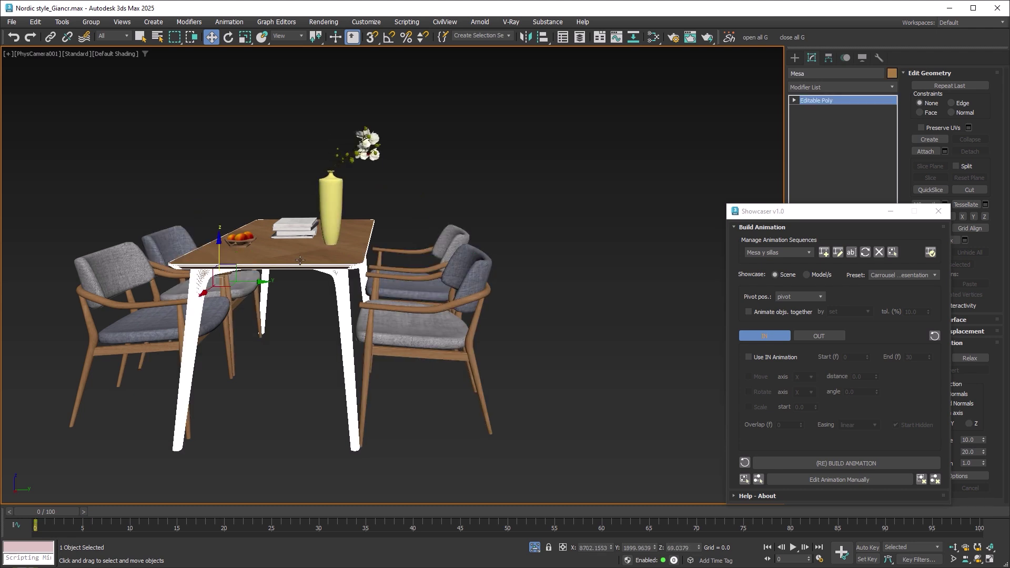
pyautogui.click(586, 301)
pyautogui.click(821, 297)
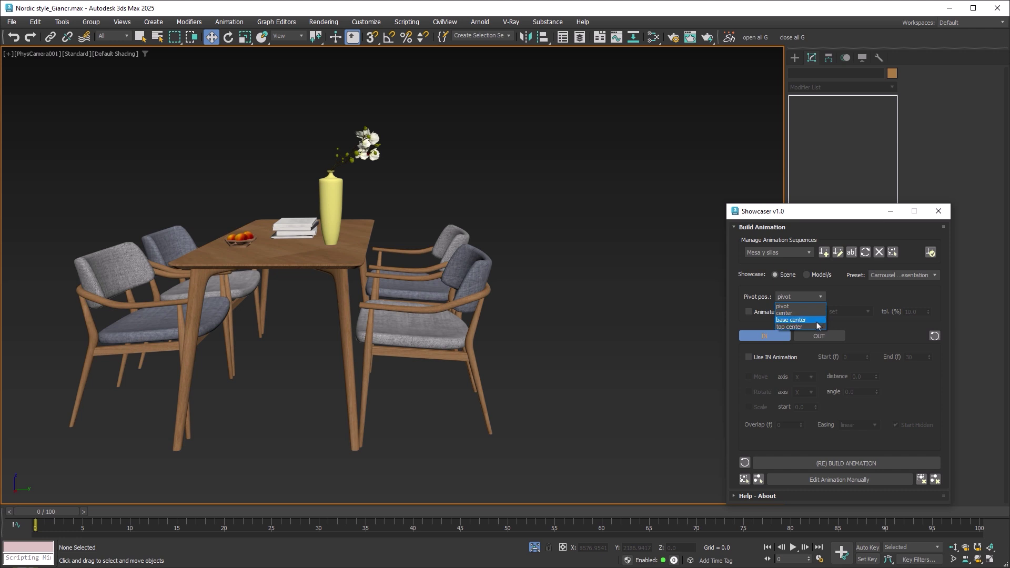
# Build a base-center IN animation with Scale and End frame 50, then play it
pyautogui.click(816, 320)
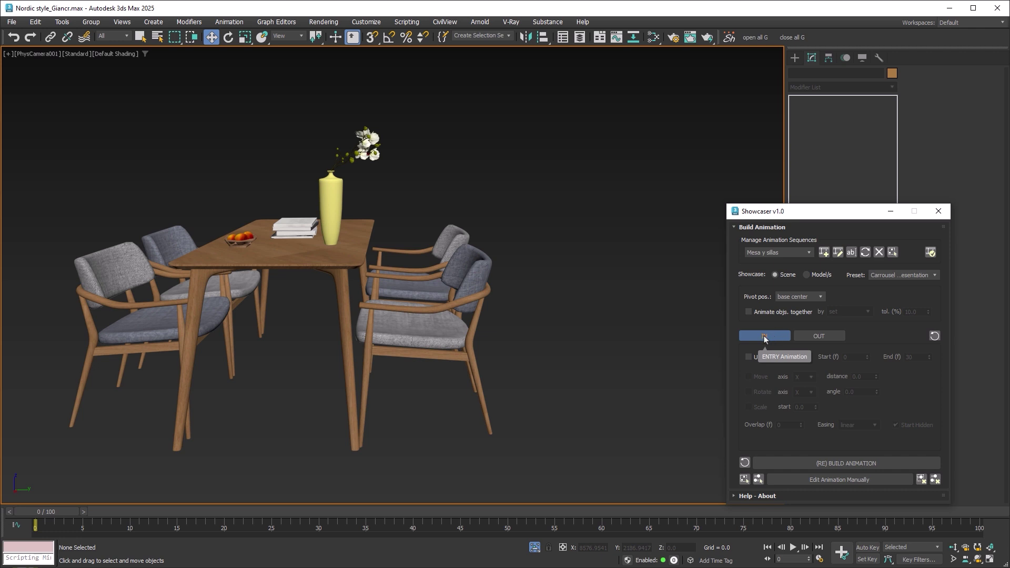
pyautogui.click(749, 357)
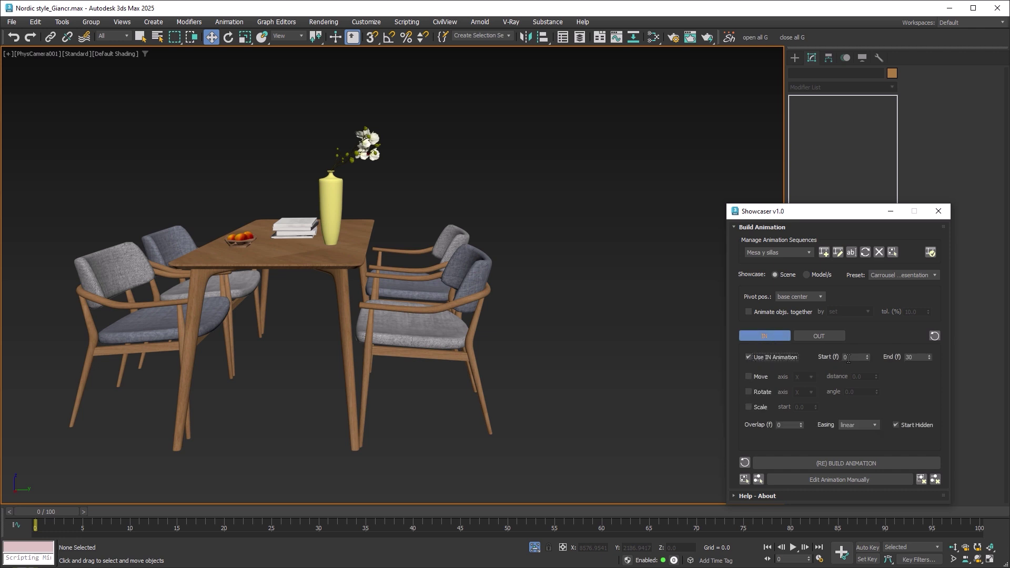
pyautogui.doubleClick(917, 358)
pyautogui.write('50')
pyautogui.click(750, 408)
pyautogui.click(844, 462)
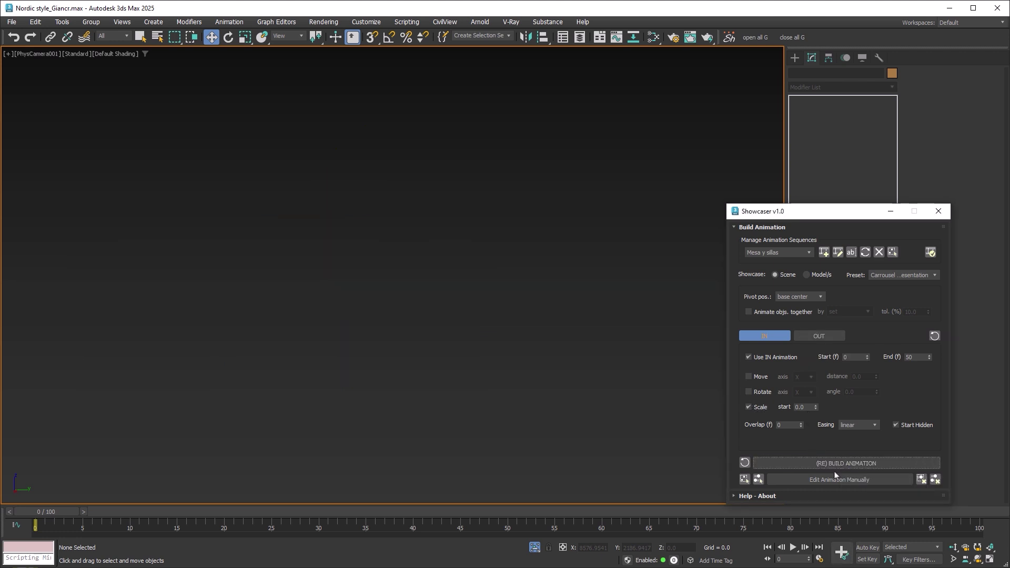
pyautogui.click(794, 548)
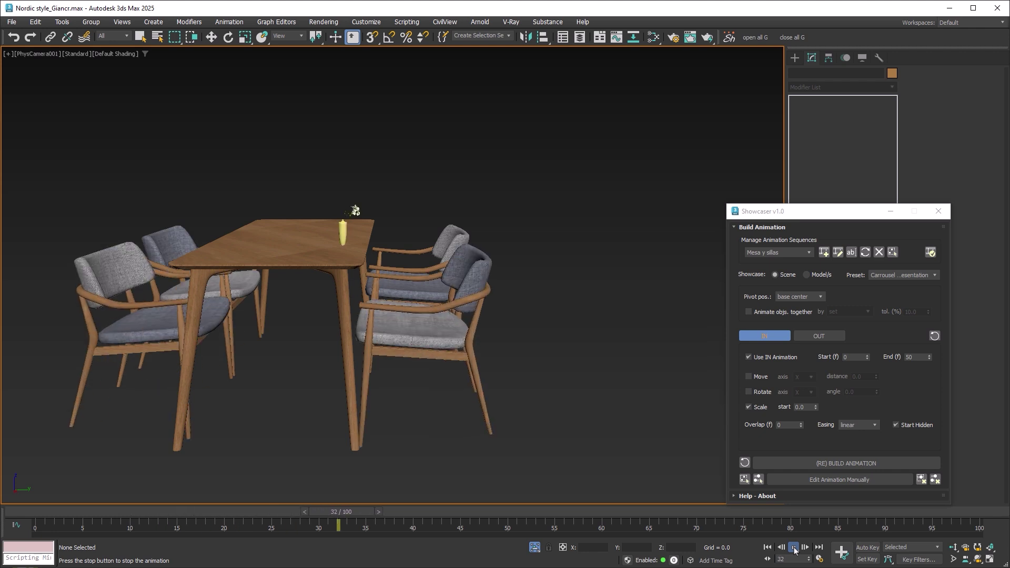
# Stop playback and scrub from frame 0 to frame 51 as the furniture scales in
pyautogui.click(794, 547)
pyautogui.click(767, 547)
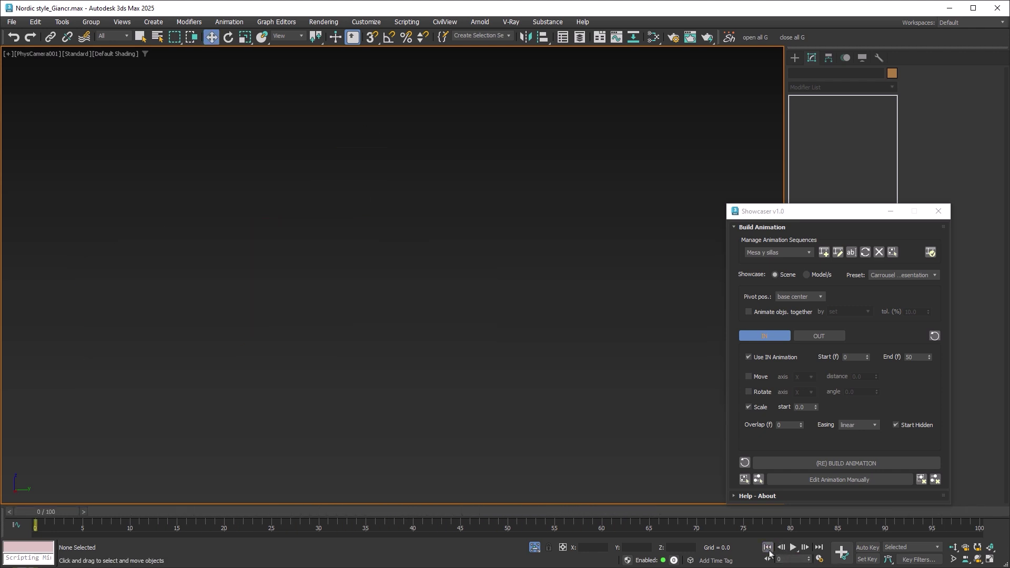
pyautogui.moveTo(61, 509); pyautogui.dragTo(534, 531)
pyautogui.press('w')
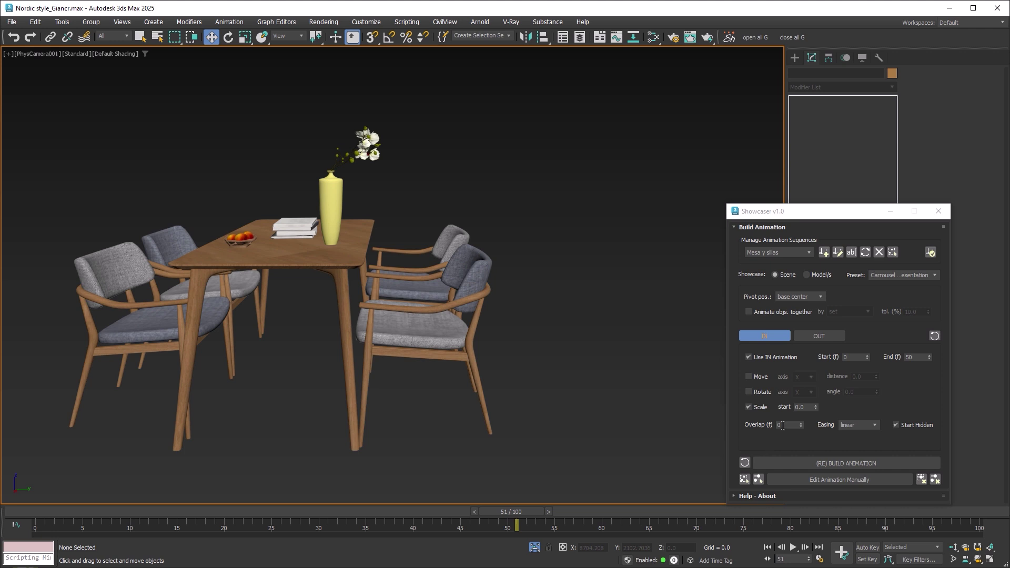
# Rebuild the entry with Overlap 5 and spring easing, replace the old one, and play from frame 0
pyautogui.moveTo(784, 425); pyautogui.dragTo(771, 425)
pyautogui.write('5')
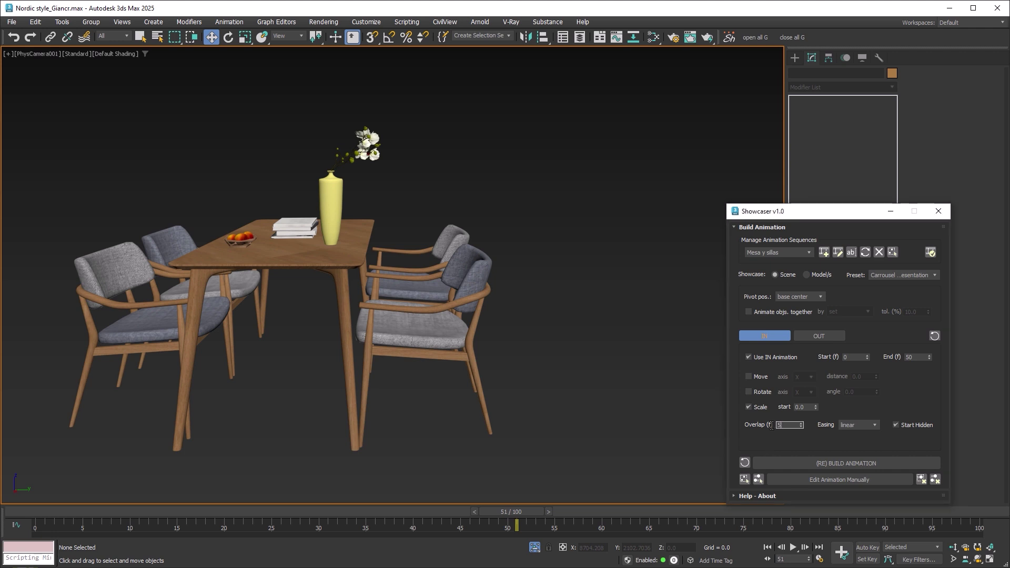
pyautogui.click(873, 426)
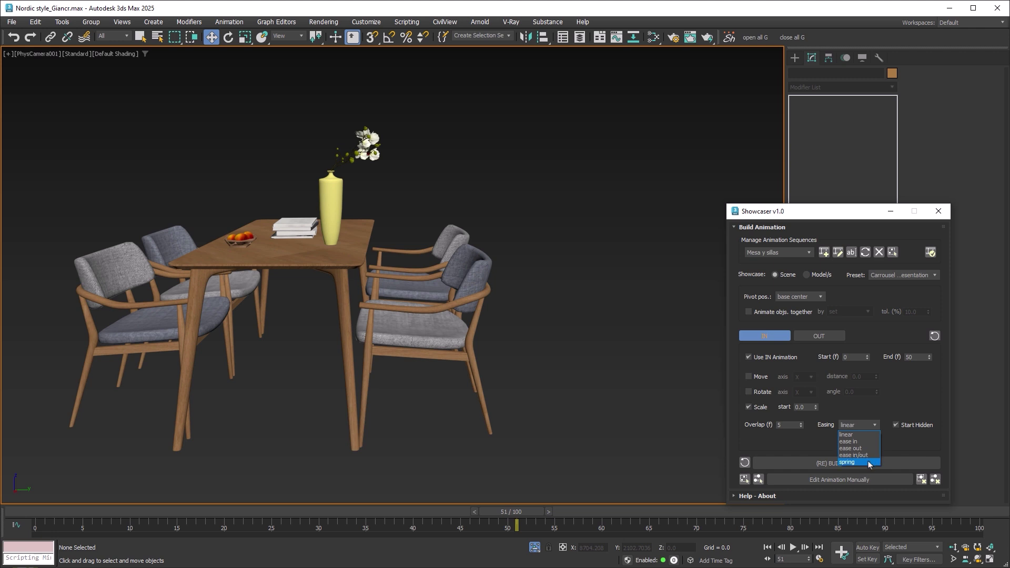
pyautogui.click(869, 463)
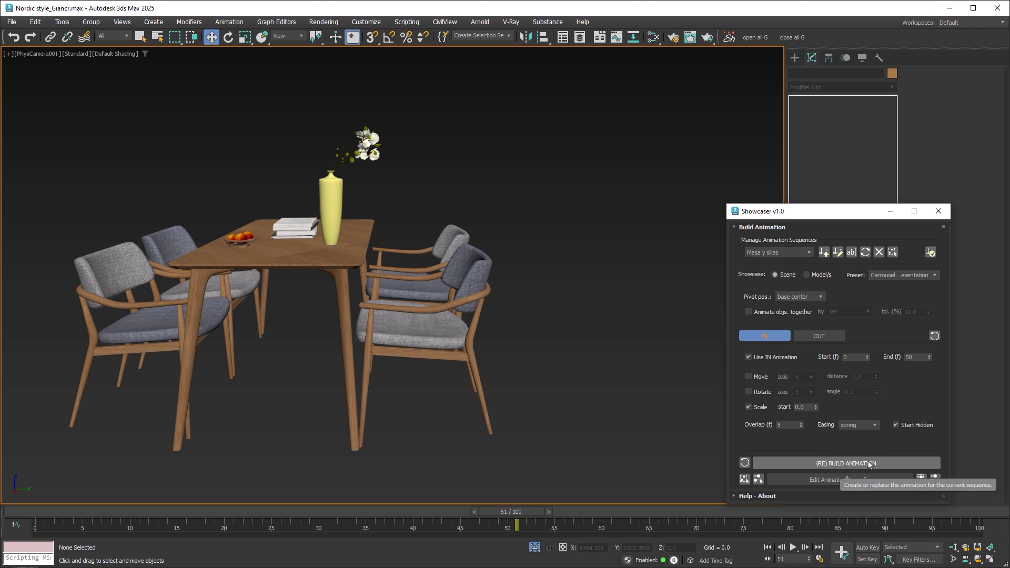
pyautogui.click(870, 465)
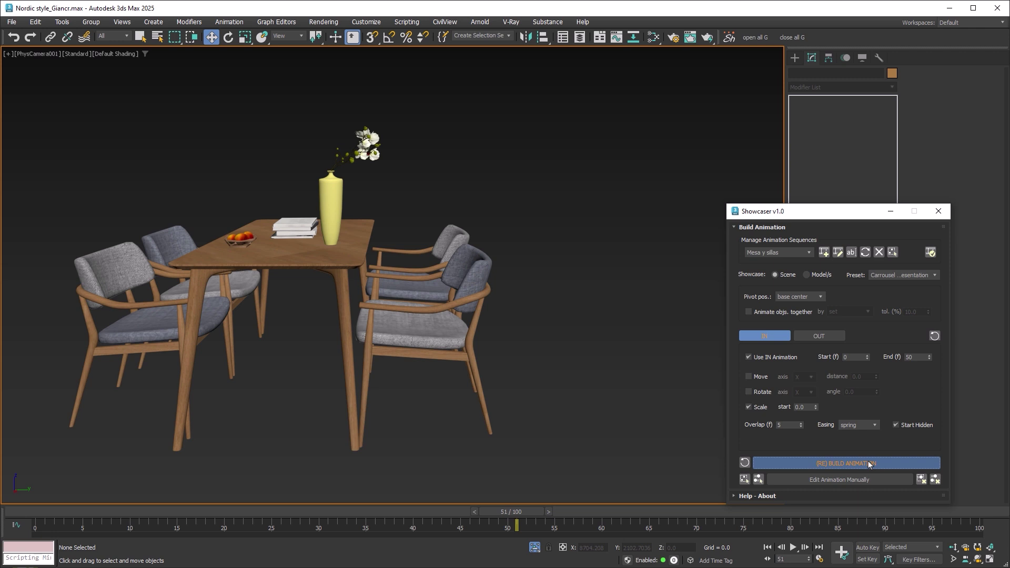
pyautogui.click(497, 300)
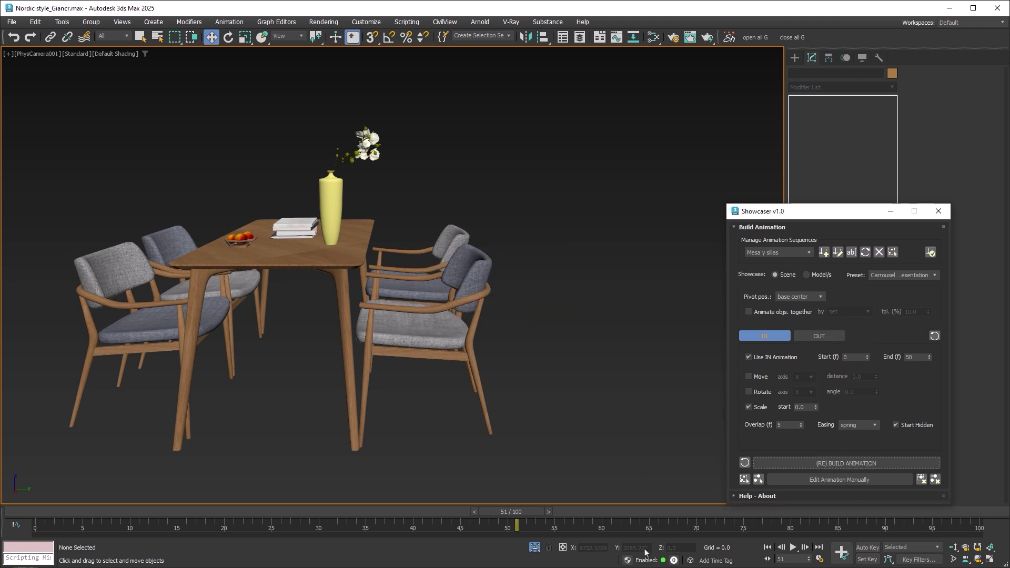
pyautogui.click(768, 548)
pyautogui.click(793, 547)
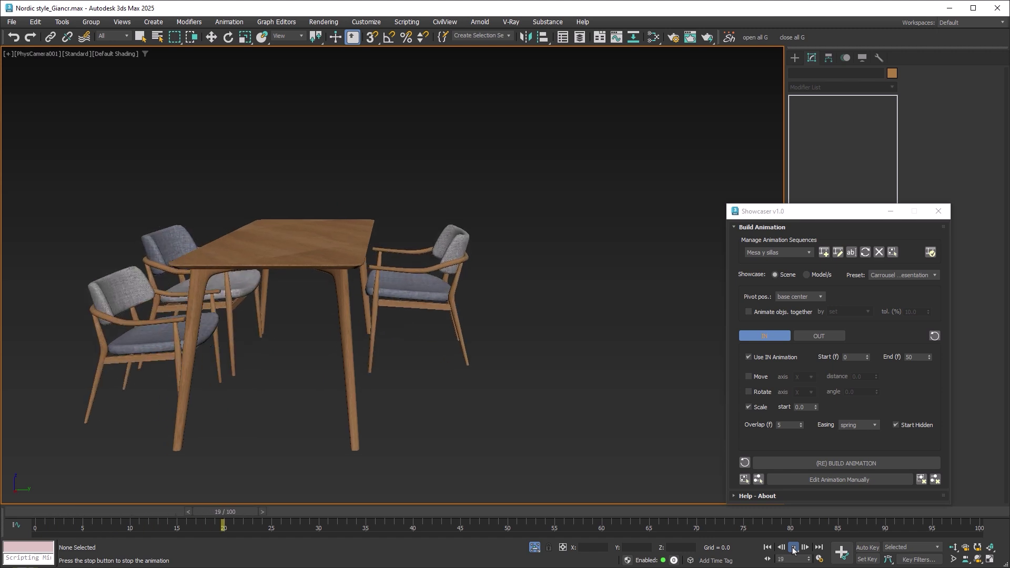
# Stop playback and scrub from frame 0 to frame 53 to review the spring entry
pyautogui.click(794, 548)
pyautogui.click(768, 547)
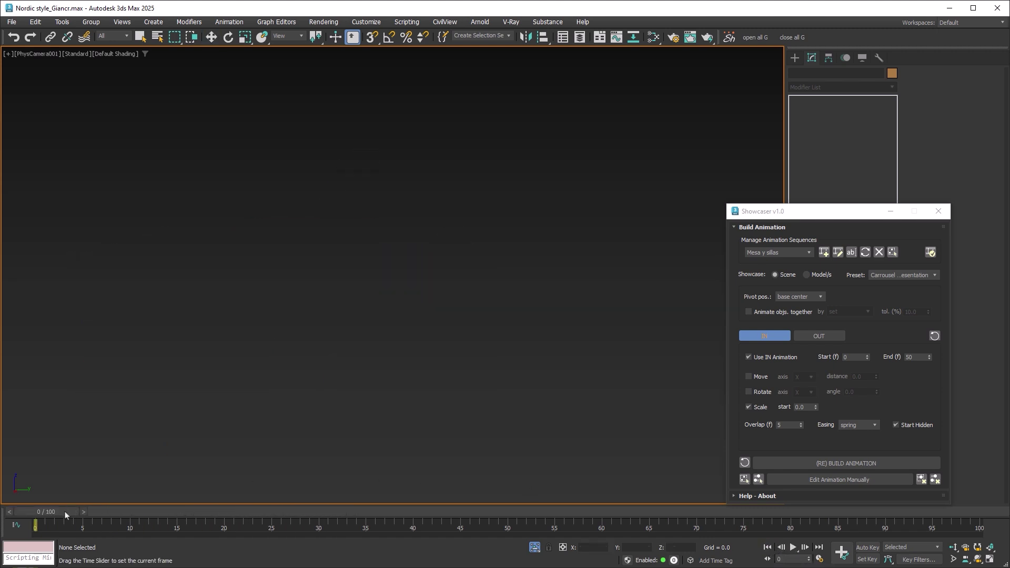
pyautogui.moveTo(89, 509); pyautogui.dragTo(496, 542)
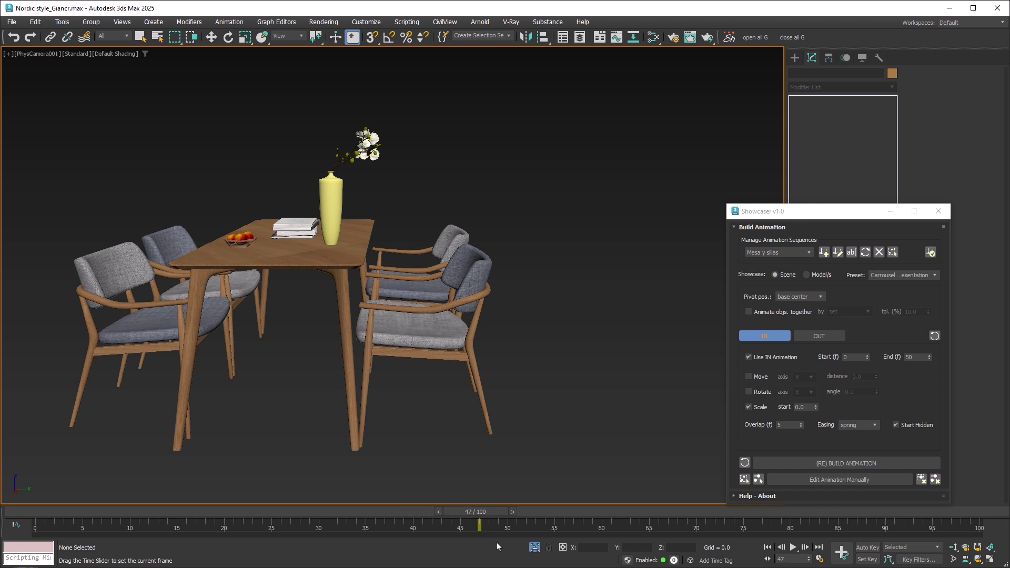
pyautogui.press('w')
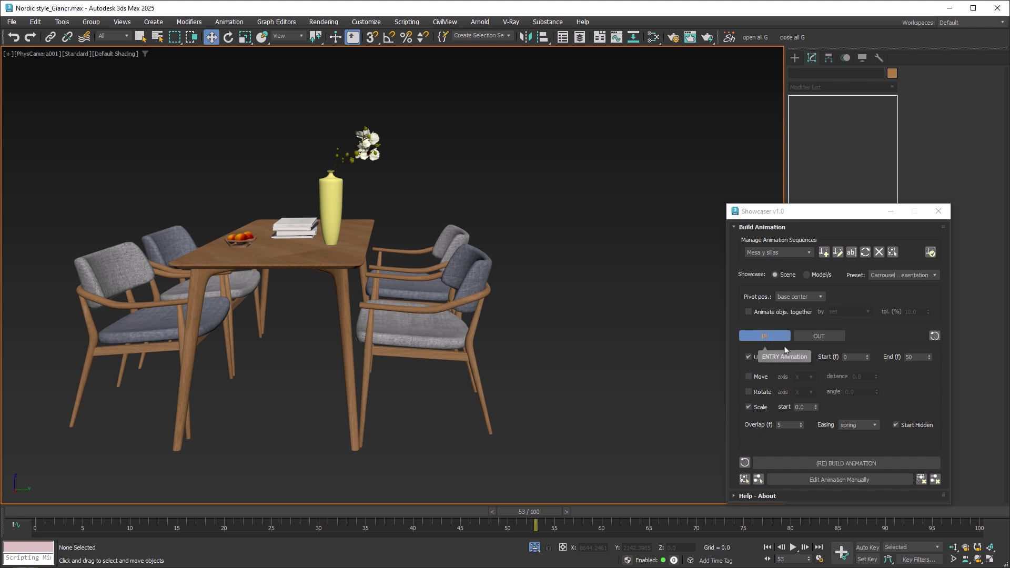
# Enable the OUT animation with End 110, Scale, Overlap 5 and spring easing, then rebuild and replace
pyautogui.click(831, 339)
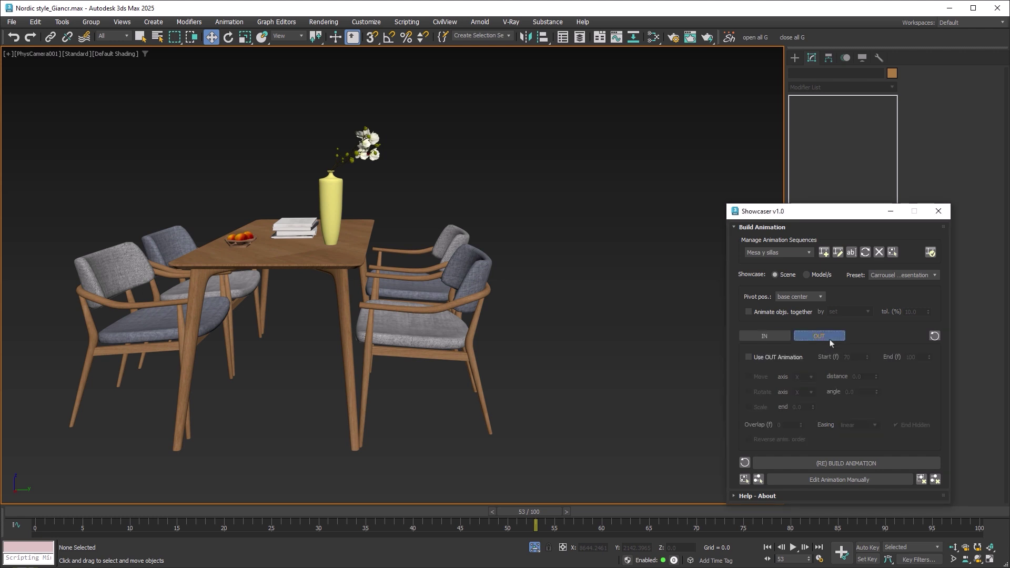
pyautogui.click(750, 357)
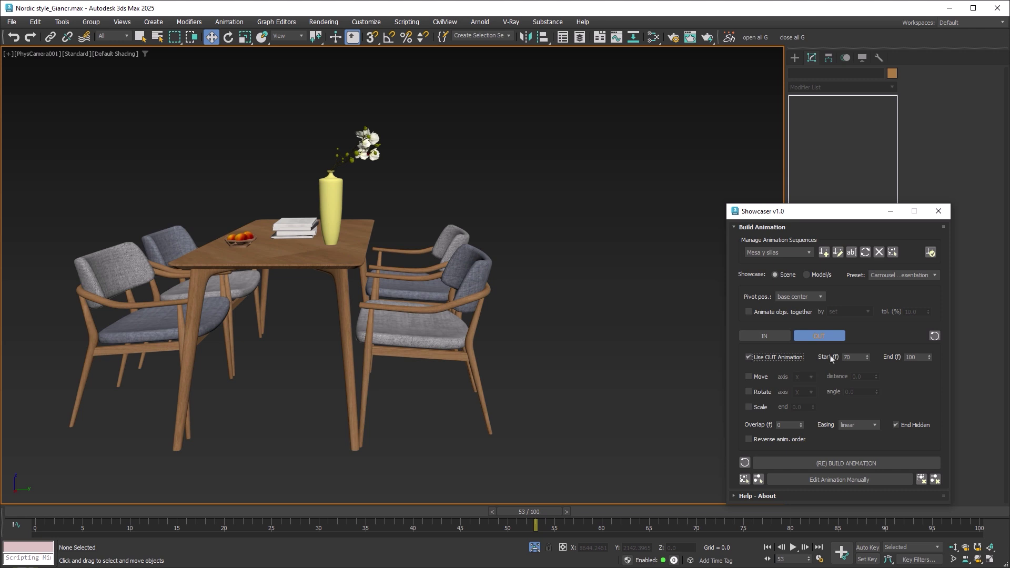
pyautogui.click(778, 336)
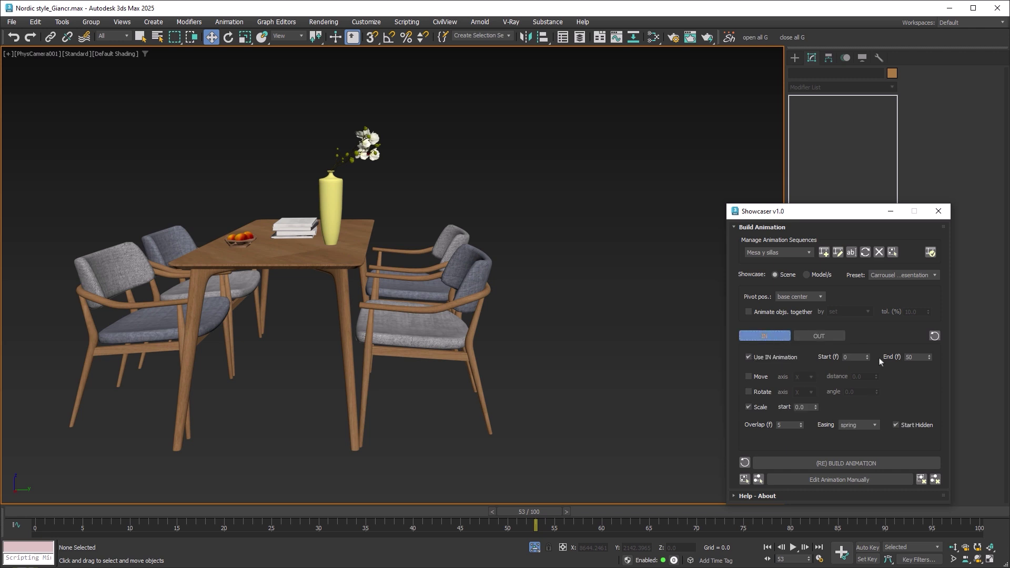
pyautogui.click(813, 339)
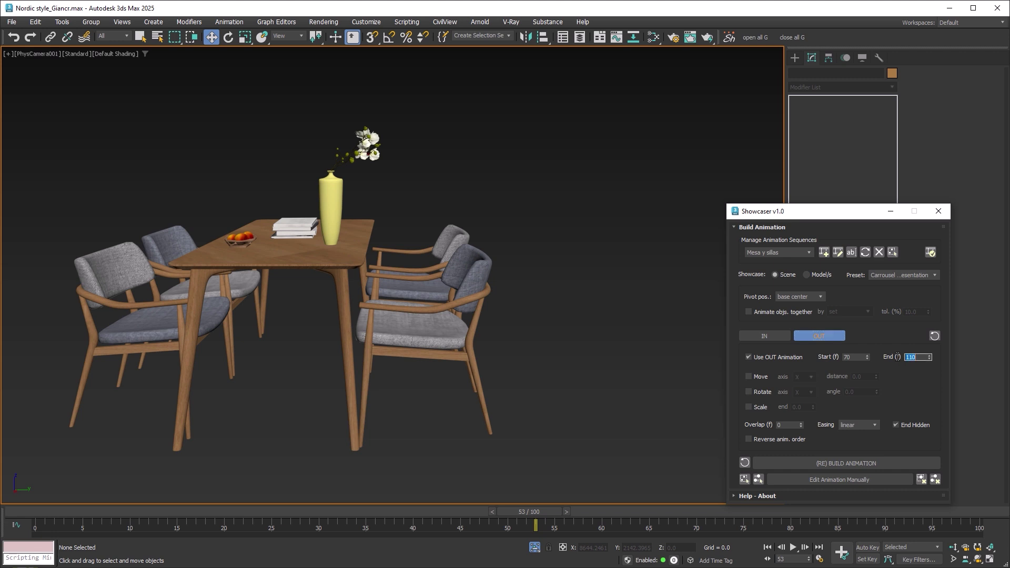
pyautogui.click(749, 408)
pyautogui.click(779, 425)
pyautogui.click(871, 425)
pyautogui.click(847, 460)
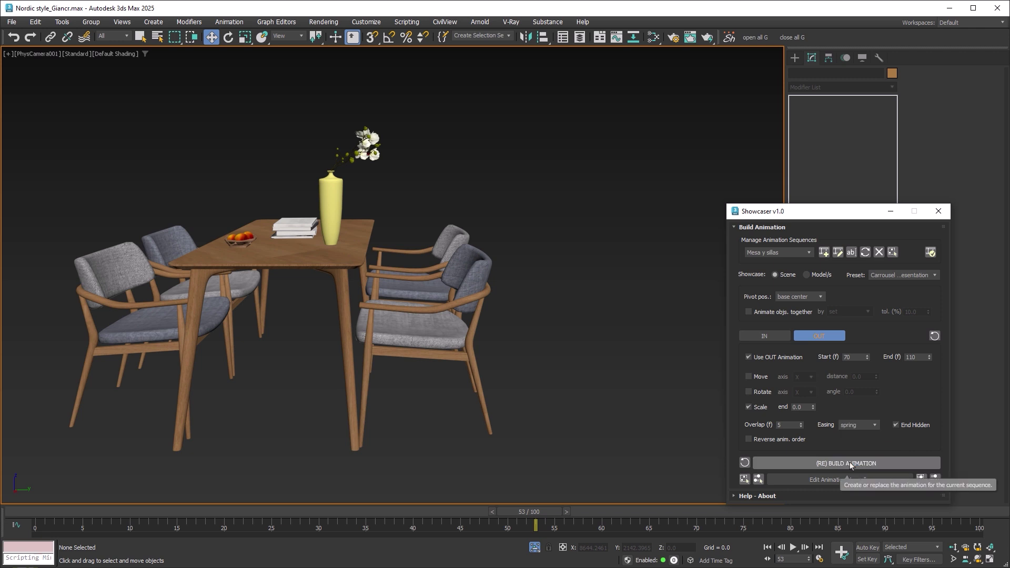
pyautogui.click(841, 464)
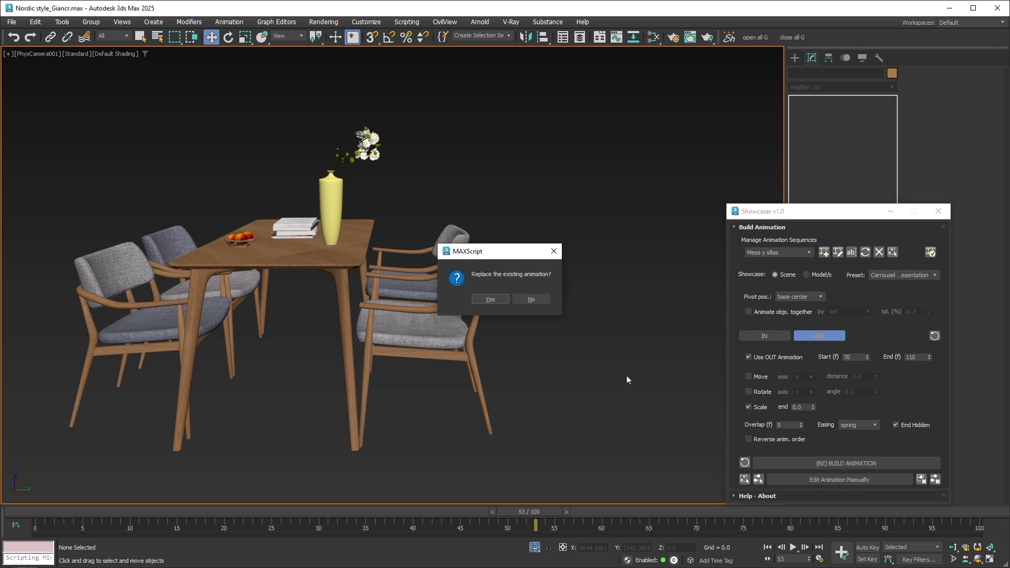
pyautogui.click(490, 299)
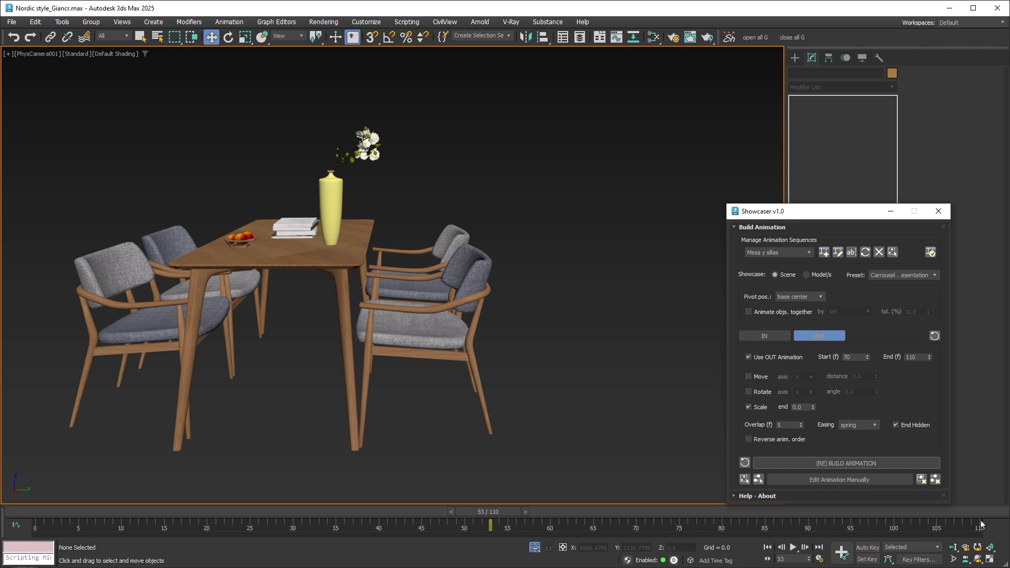
# Preview the Mesa y sillas scale animation, ending at frame 95 with only vase, books and fruit left
pyautogui.click(768, 547)
pyautogui.click(794, 548)
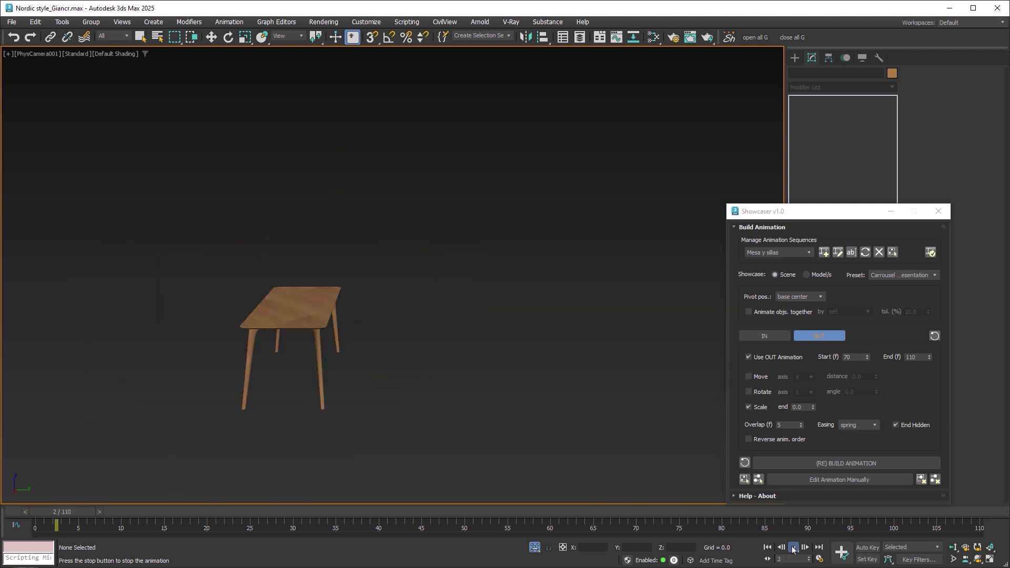
pyautogui.click(794, 548)
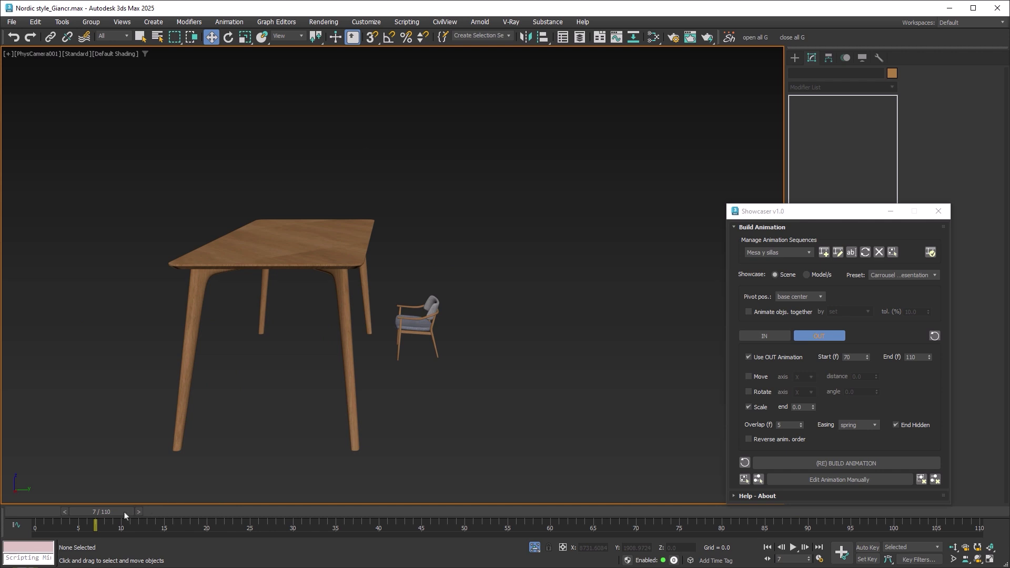
pyautogui.moveTo(125, 516); pyautogui.dragTo(868, 547)
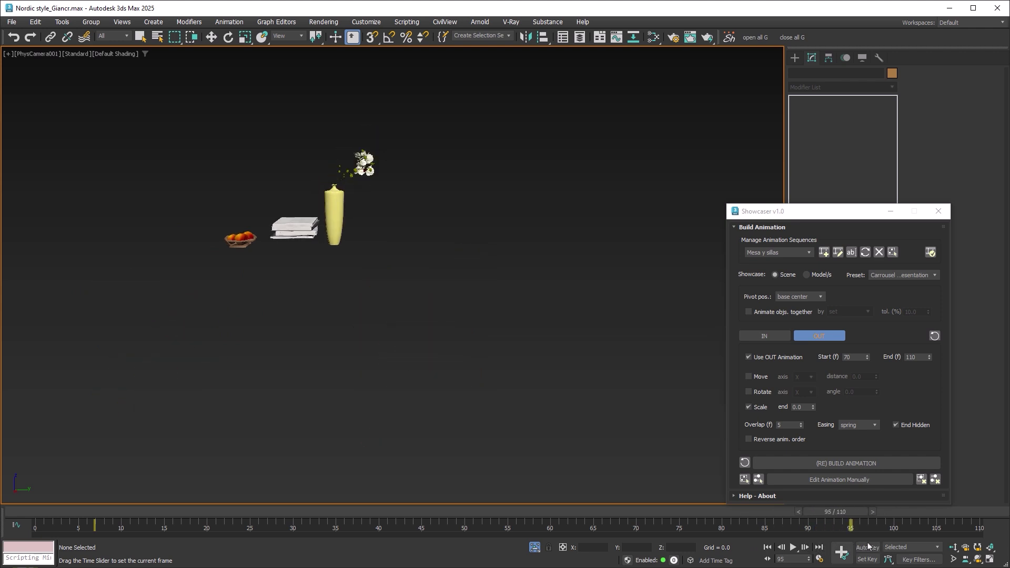
pyautogui.press('w')
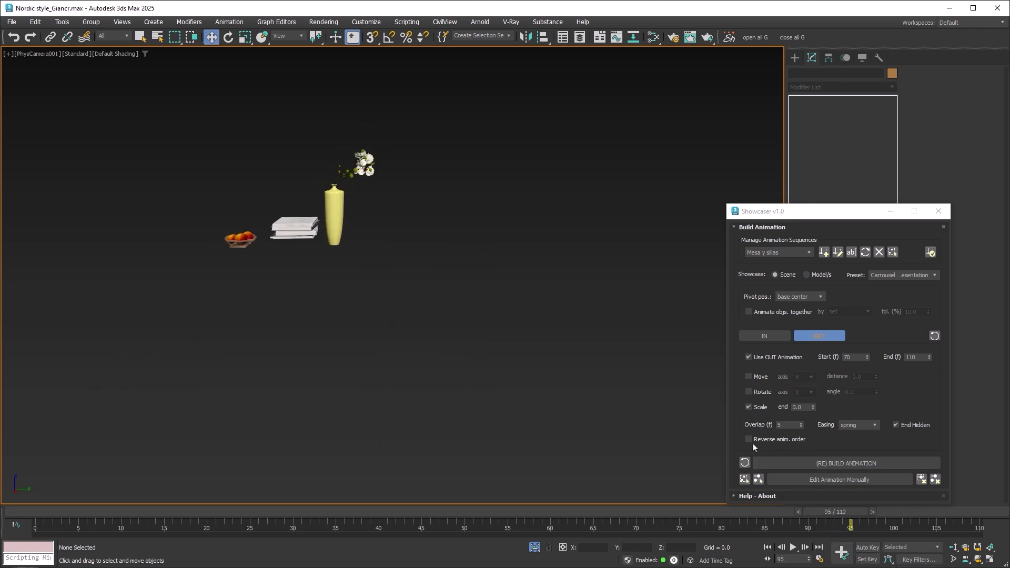
# Enable Reverse anim. order and rebuild the Mesa y sillas animation, replacing the previous one
pyautogui.click(749, 440)
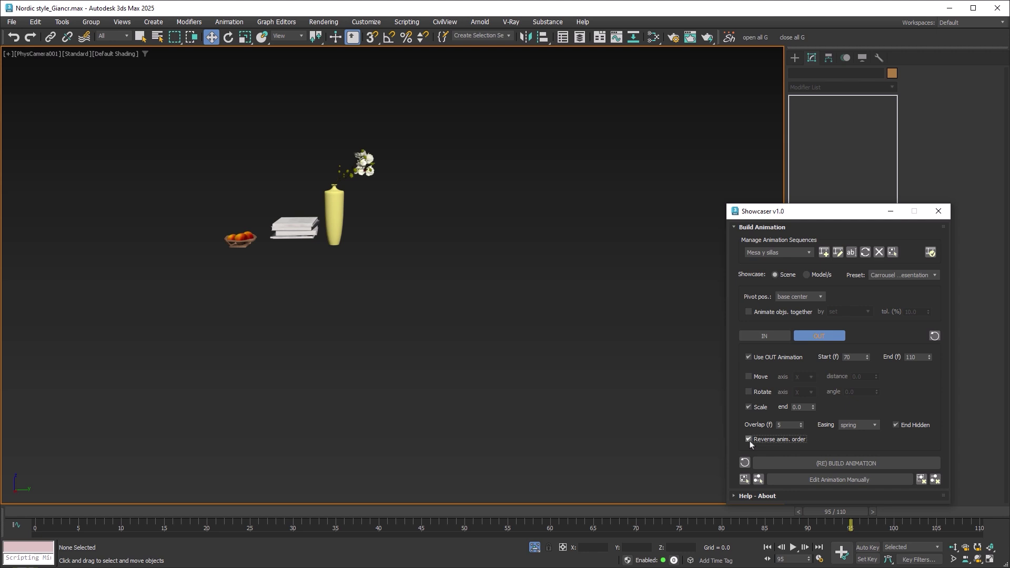
pyautogui.click(835, 463)
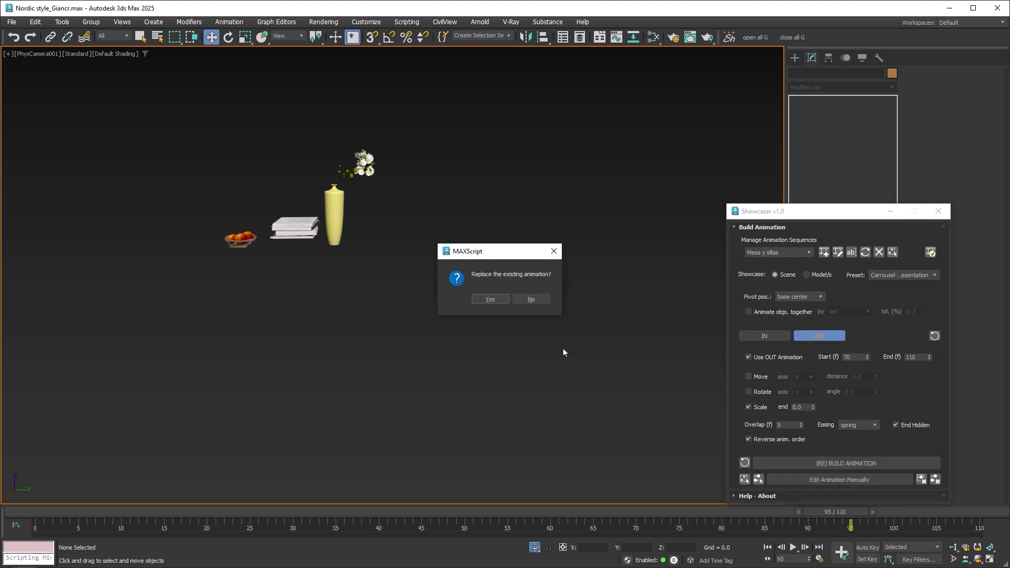
pyautogui.click(490, 299)
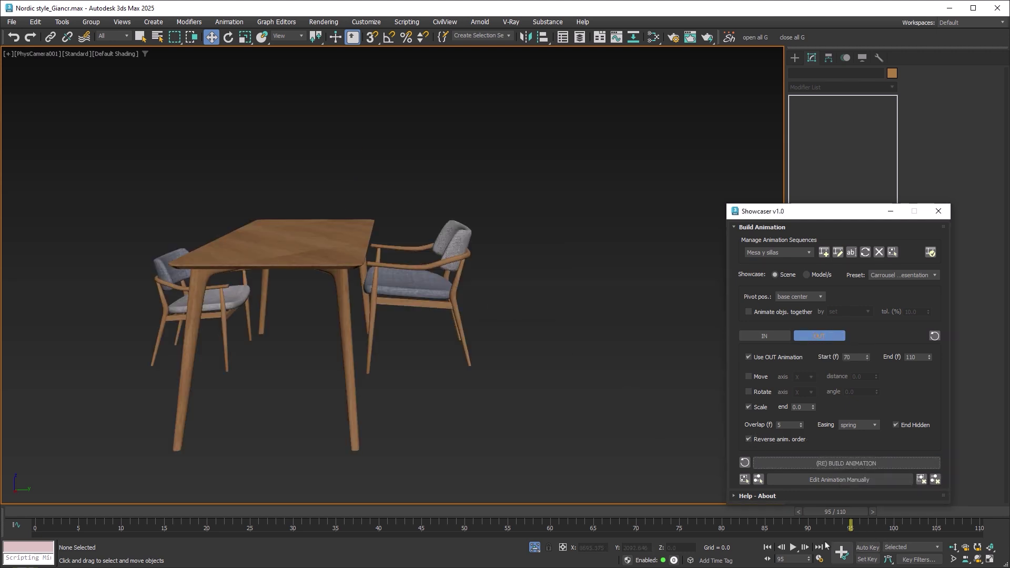
# Preview the reversed exit, with tabletop items vanishing first, resting at frame 51
pyautogui.click(767, 548)
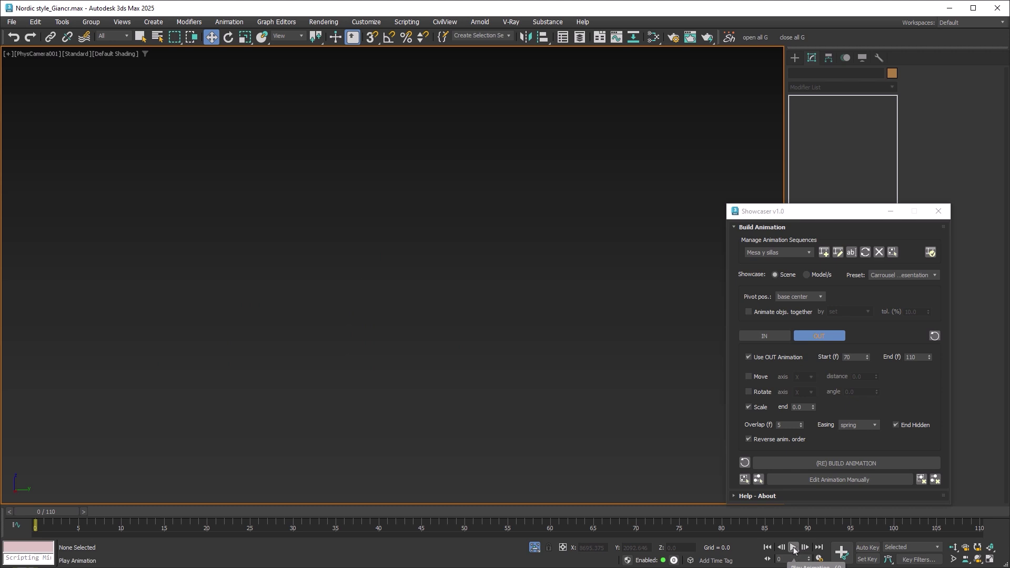
pyautogui.click(794, 547)
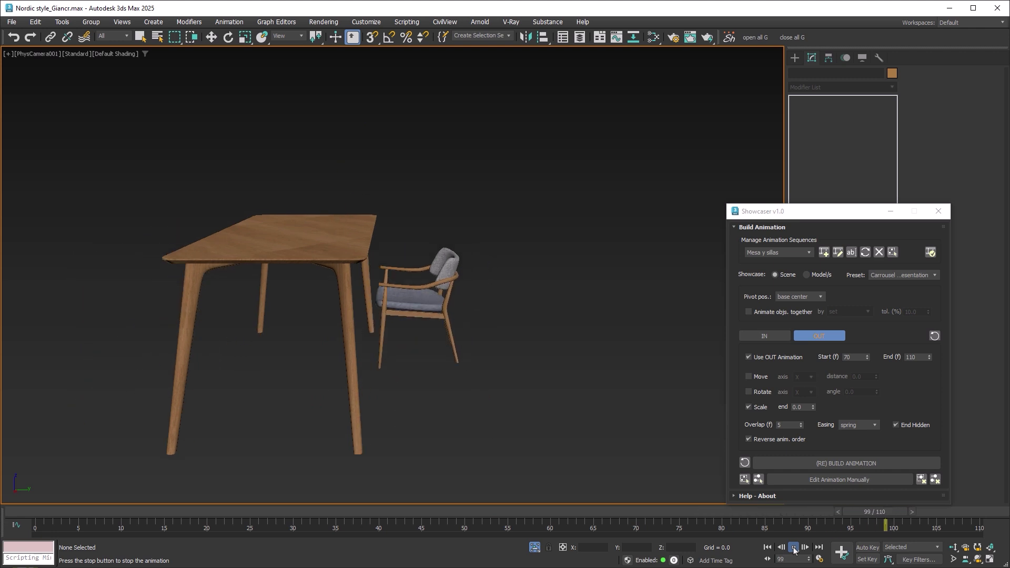
pyautogui.click(794, 548)
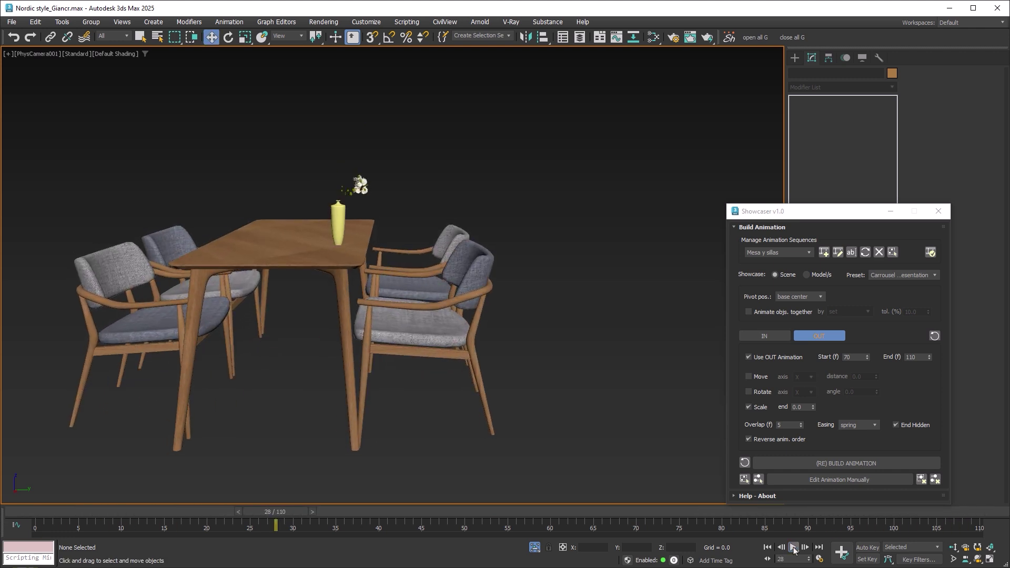
pyautogui.moveTo(297, 525)
pyautogui.mouseDown()
pyautogui.moveTo(525, 526)
pyautogui.moveTo(781, 558)
pyautogui.moveTo(955, 553)
pyautogui.mouseUp()
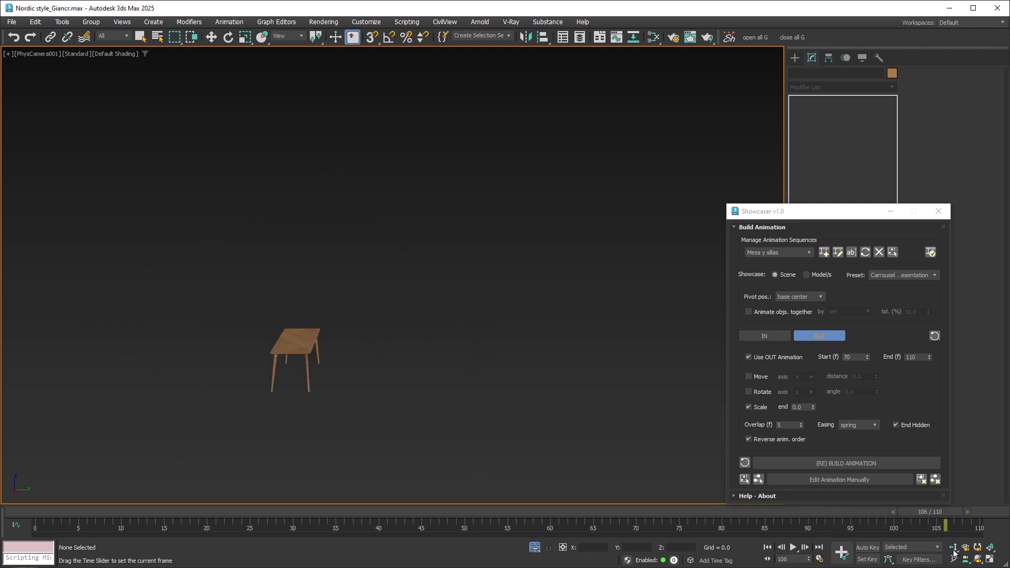
pyautogui.click(769, 548)
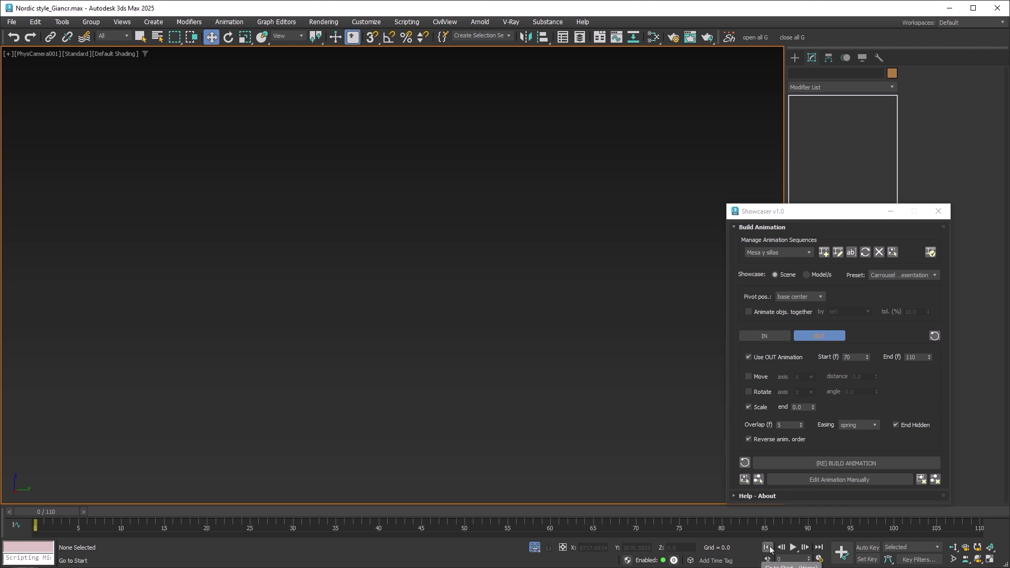
pyautogui.moveTo(64, 513); pyautogui.dragTo(488, 521)
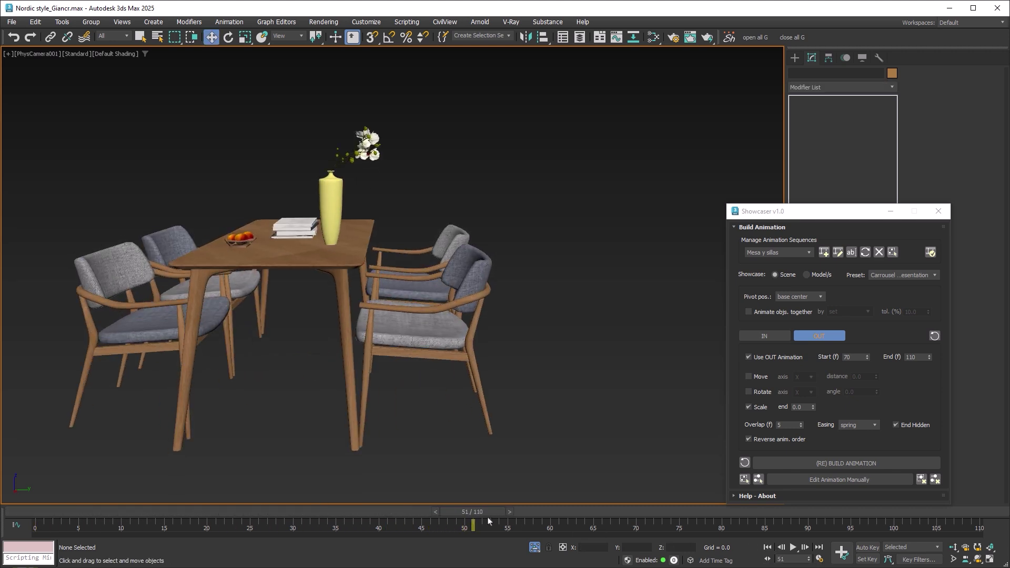
# Edit the dining set's keys manually, shifting them 11 frames earlier and slightly stretching their timing
pyautogui.click(744, 479)
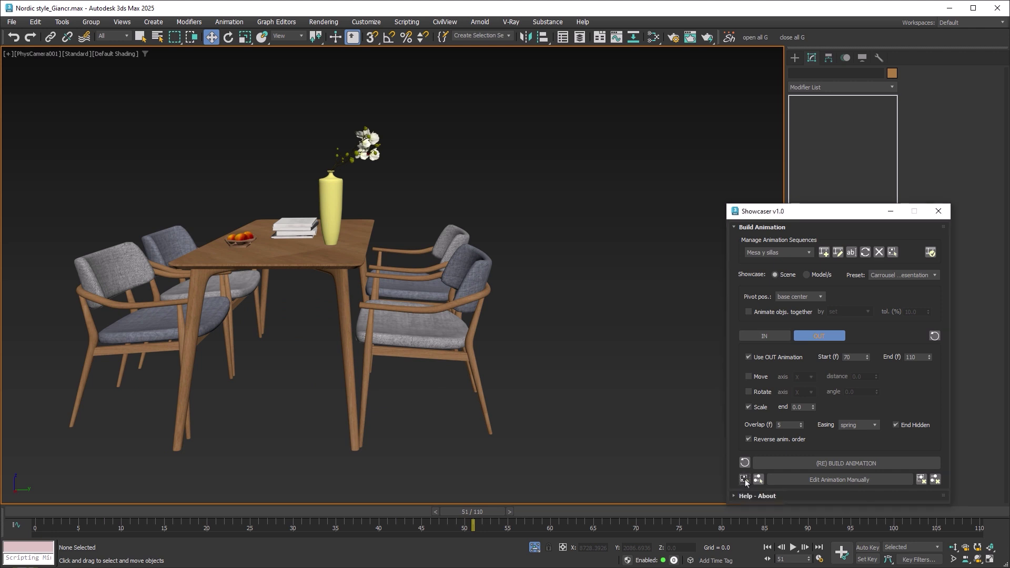
pyautogui.click(842, 480)
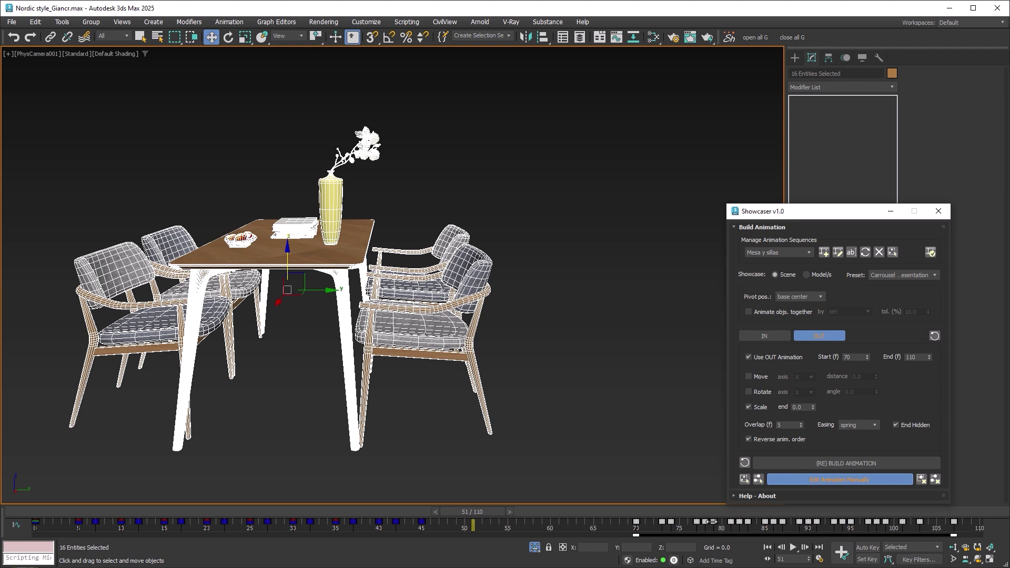
pyautogui.moveTo(710, 523)
pyautogui.mouseDown()
pyautogui.moveTo(619, 522)
pyautogui.moveTo(727, 530)
pyautogui.mouseUp()
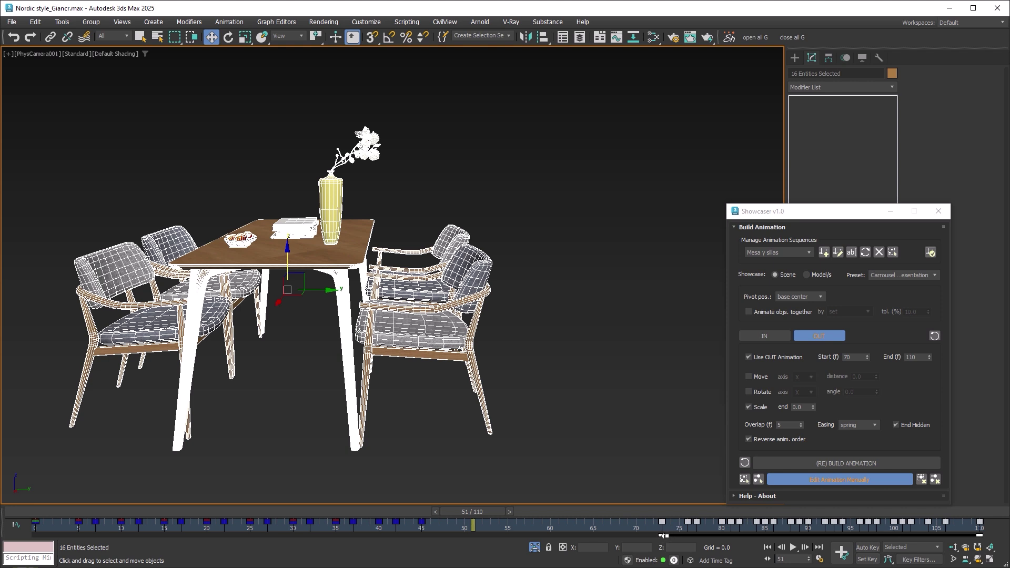
pyautogui.moveTo(659, 538)
pyautogui.mouseDown()
pyautogui.moveTo(641, 540)
pyautogui.moveTo(651, 540)
pyautogui.mouseUp()
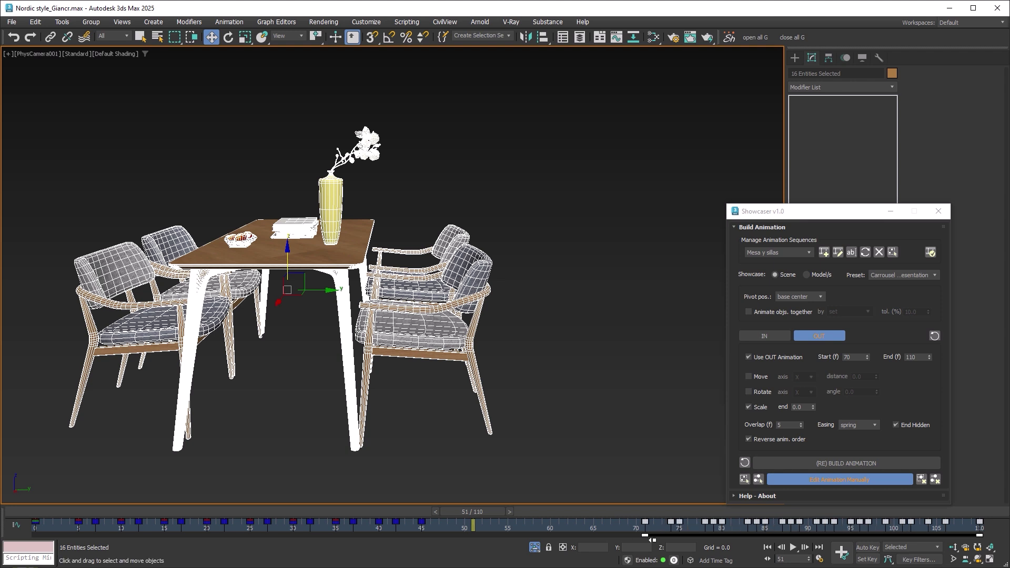
# Compress the scale-in keys to frames 0–37 and shift the scale-out keys to about 60–100
pyautogui.moveTo(450, 519); pyautogui.dragTo(194, 531)
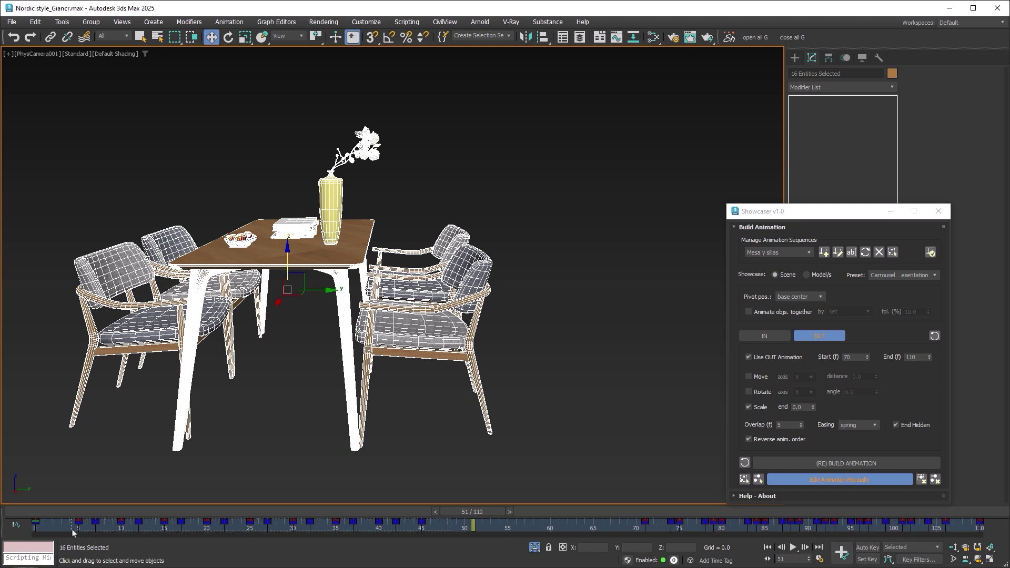
pyautogui.moveTo(73, 533); pyautogui.dragTo(32, 530)
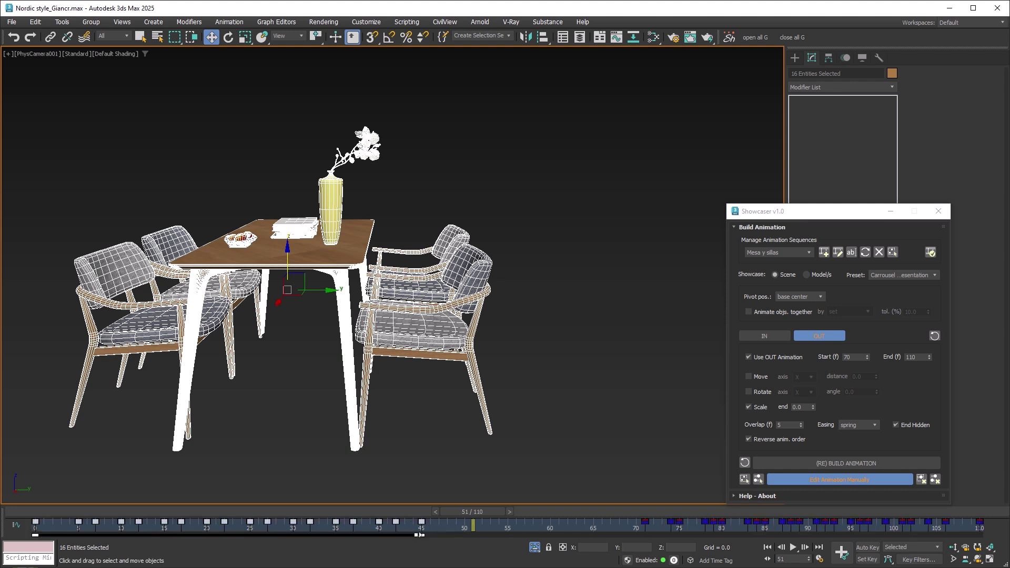
pyautogui.moveTo(420, 535); pyautogui.dragTo(344, 536)
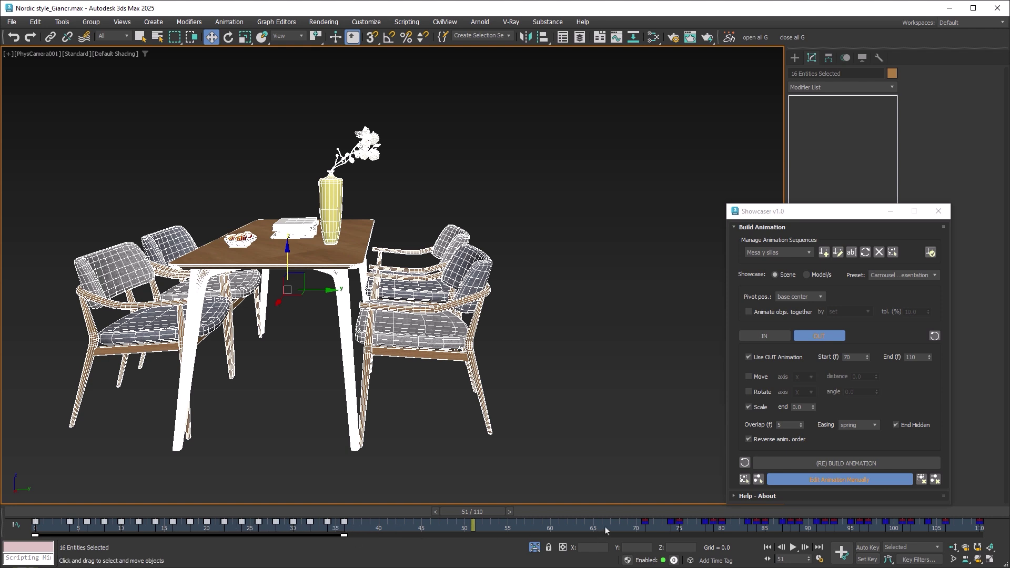
pyautogui.moveTo(605, 530); pyautogui.dragTo(992, 526)
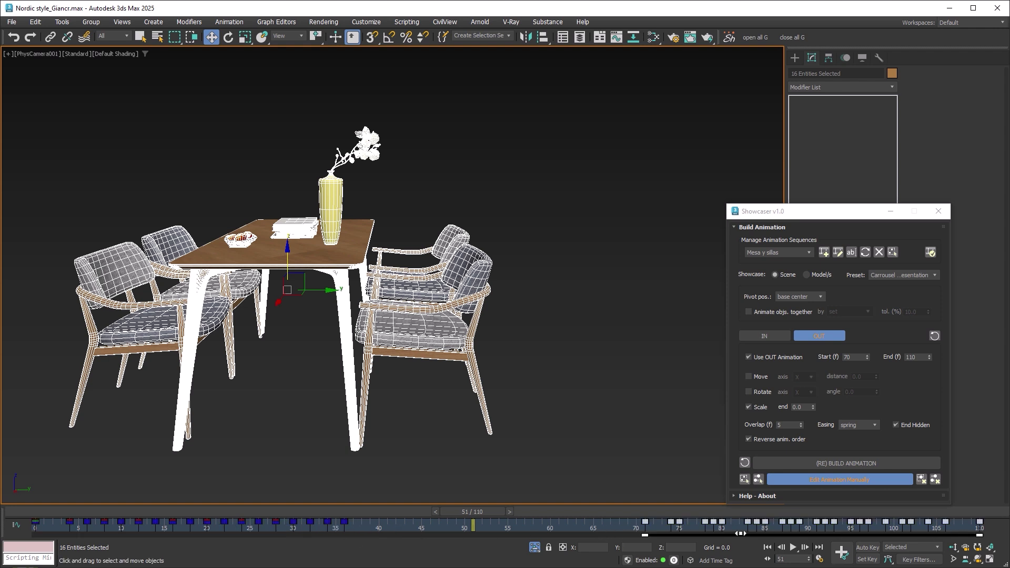
pyautogui.moveTo(682, 525); pyautogui.dragTo(585, 521)
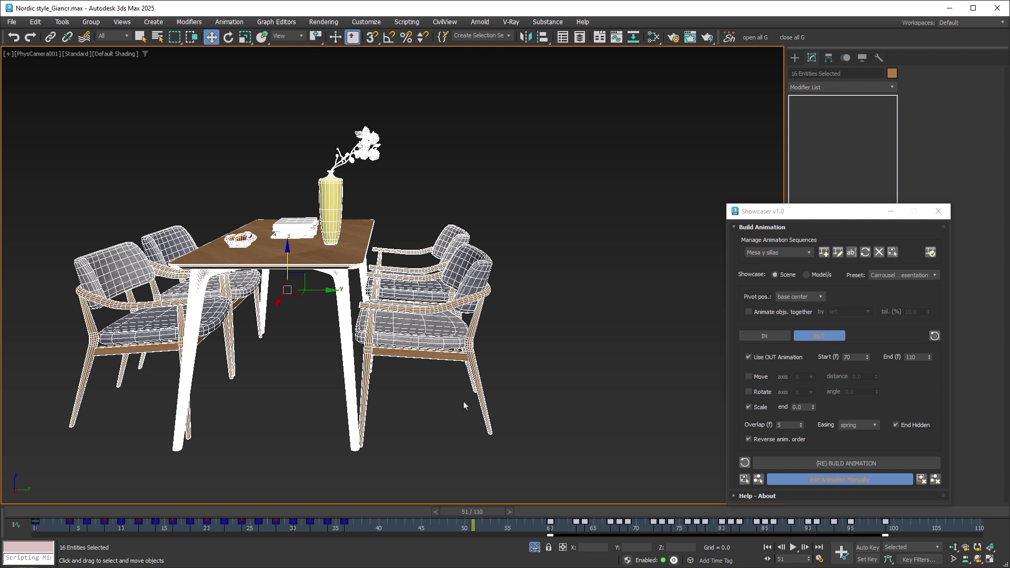
pyautogui.moveTo(517, 226); pyautogui.dragTo(362, 353)
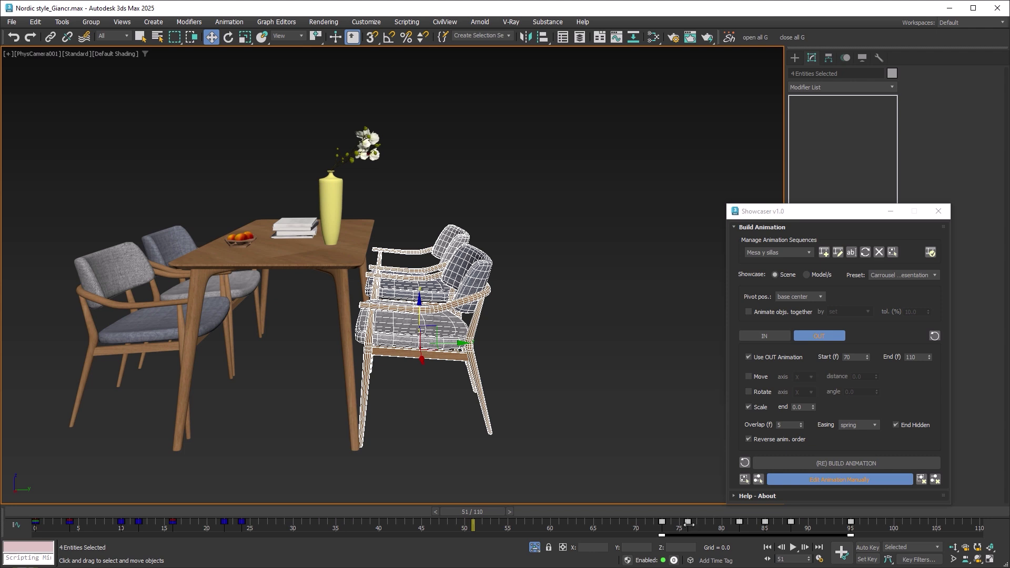
# Move the right-hand chairs' scale-out keys from frame 76 to 70 and preview the retimed animation
pyautogui.moveTo(688, 522); pyautogui.dragTo(639, 523)
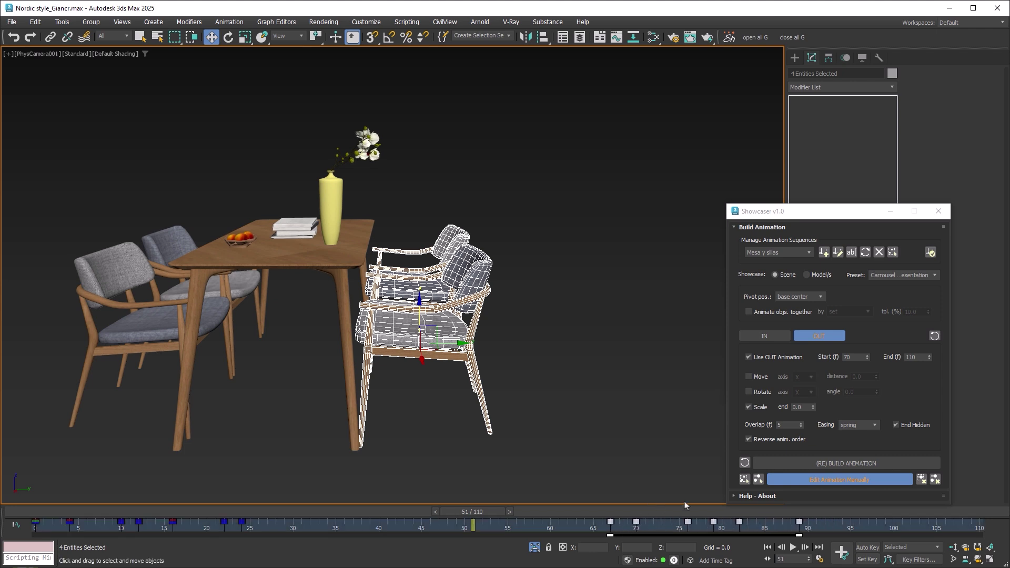
pyautogui.click(790, 480)
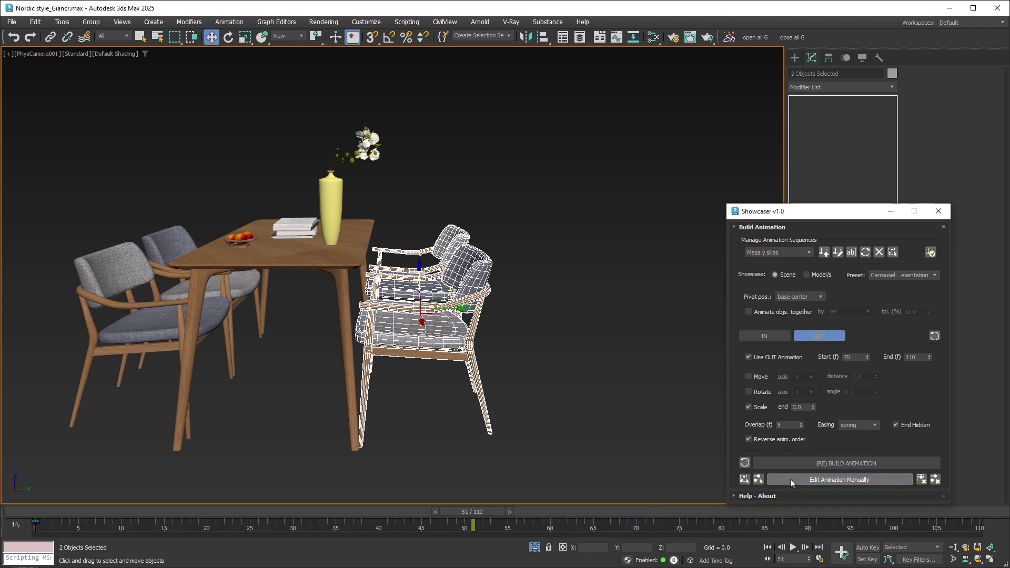
pyautogui.click(766, 548)
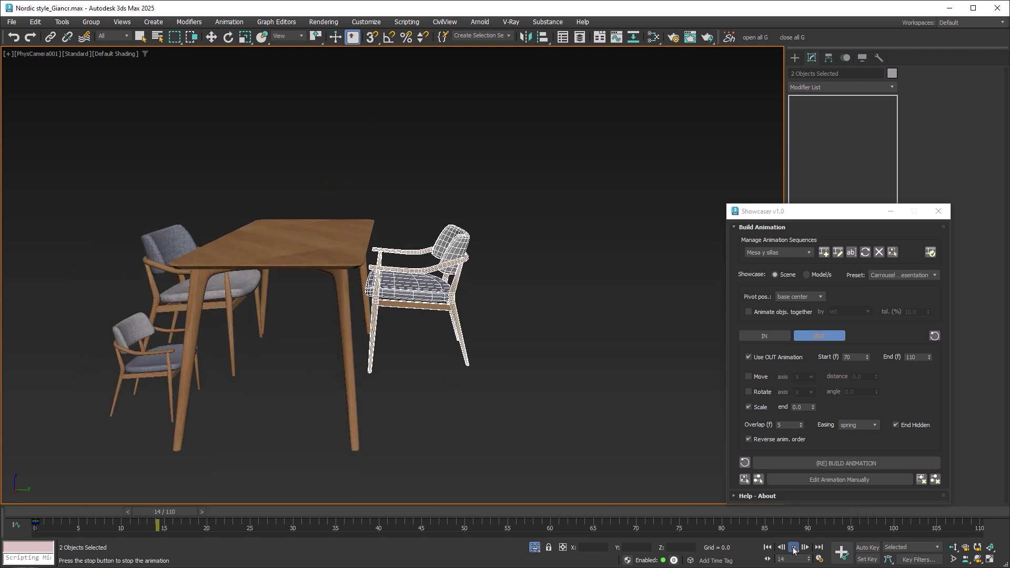
pyautogui.click(794, 549)
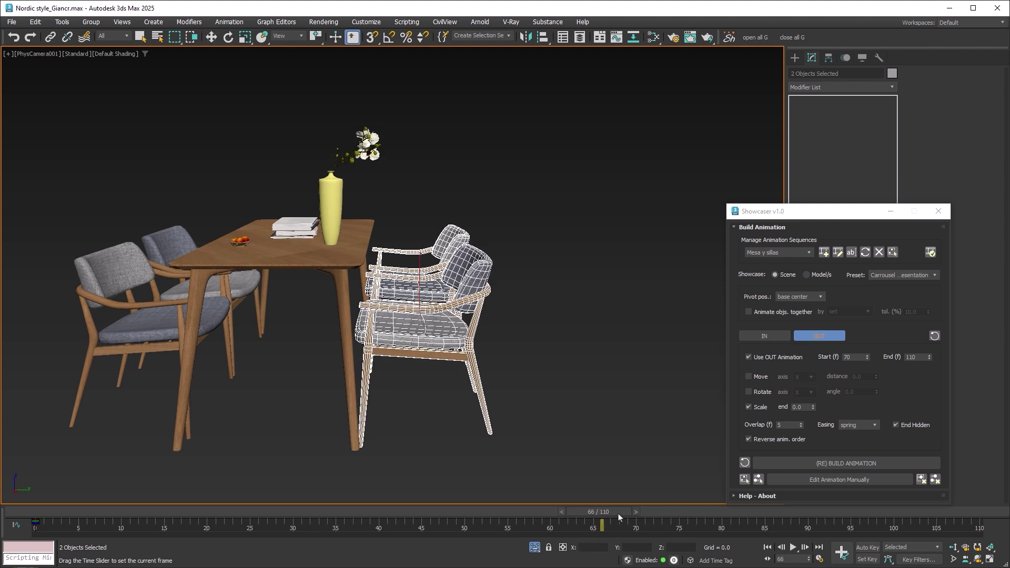
pyautogui.moveTo(673, 521); pyautogui.dragTo(542, 517)
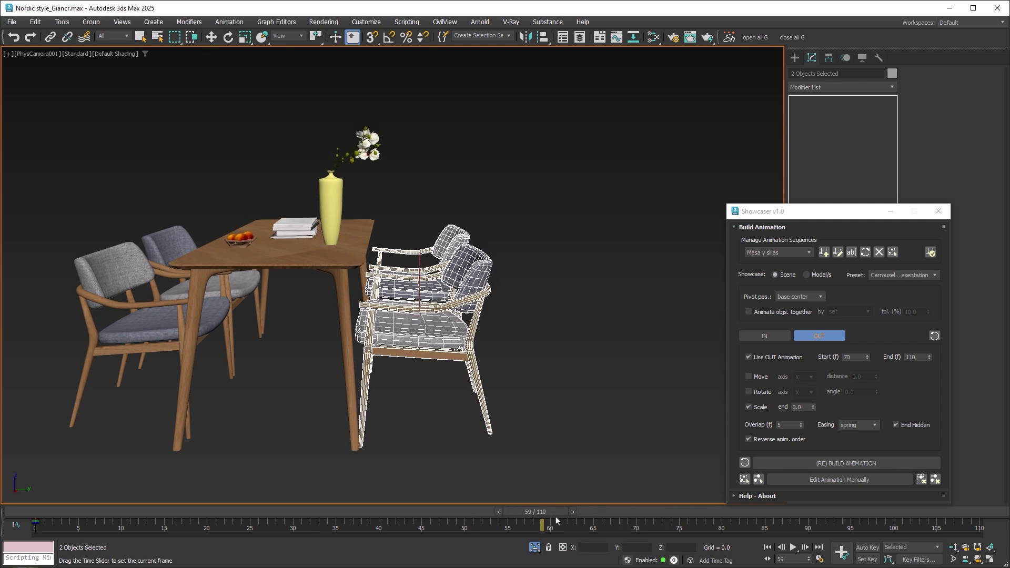
# Delete the sequence, close Showcaser, unhide the whole living room and view it through PhysCamera002
pyautogui.click(879, 252)
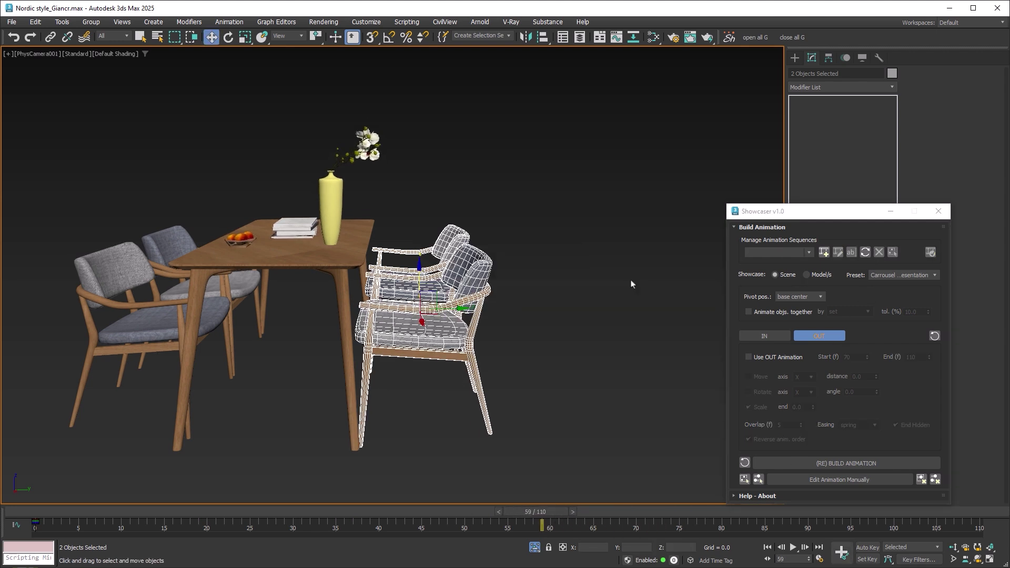
pyautogui.click(937, 212)
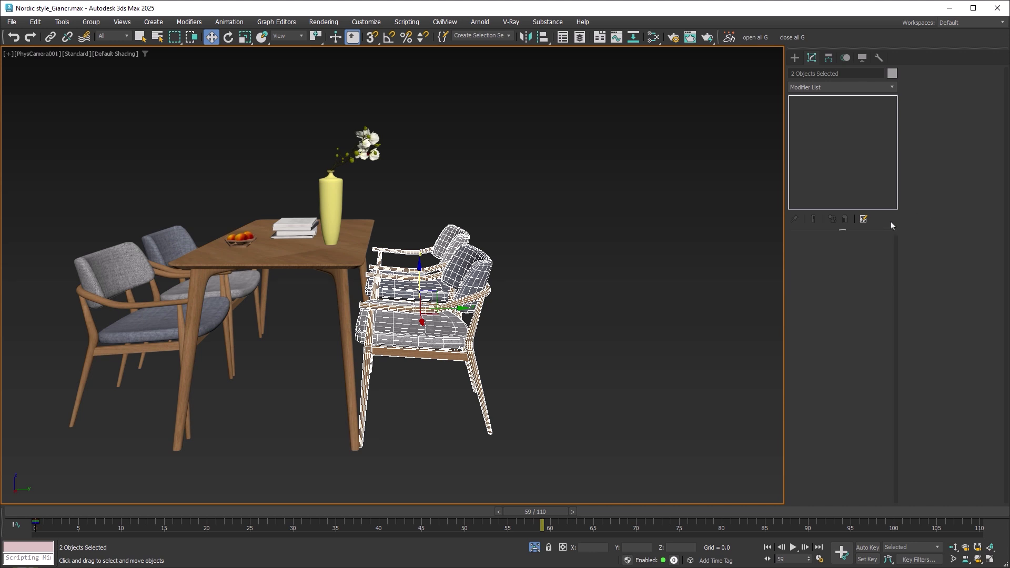
pyautogui.click(534, 548)
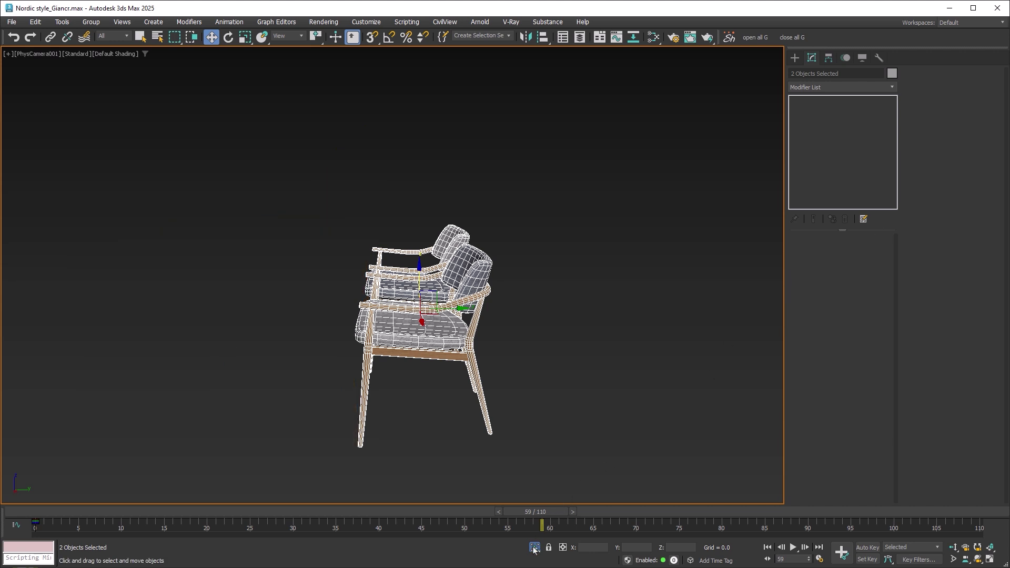
pyautogui.click(540, 500)
pyautogui.click(534, 548)
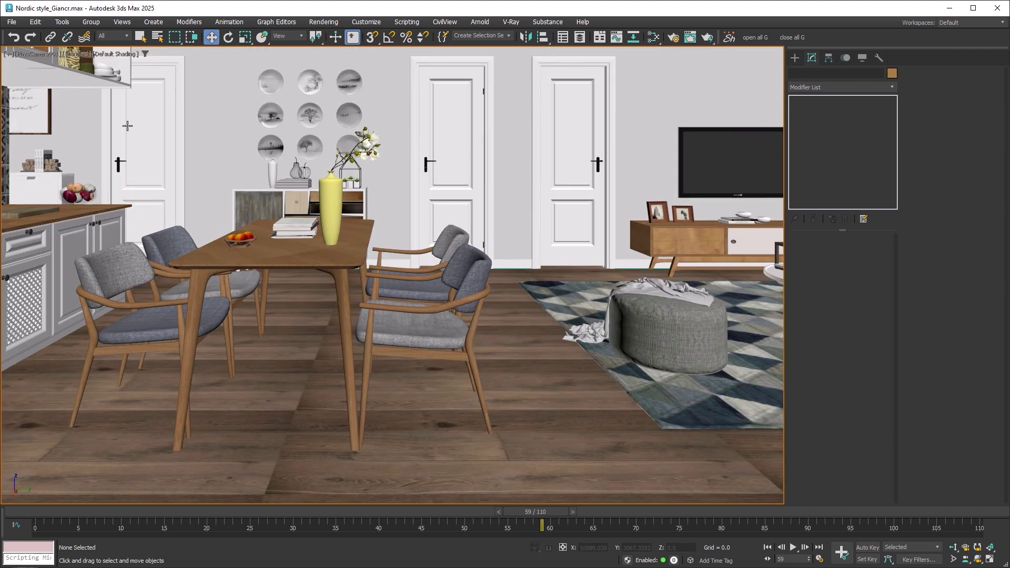
pyautogui.click(37, 54)
pyautogui.moveTo(95, 65)
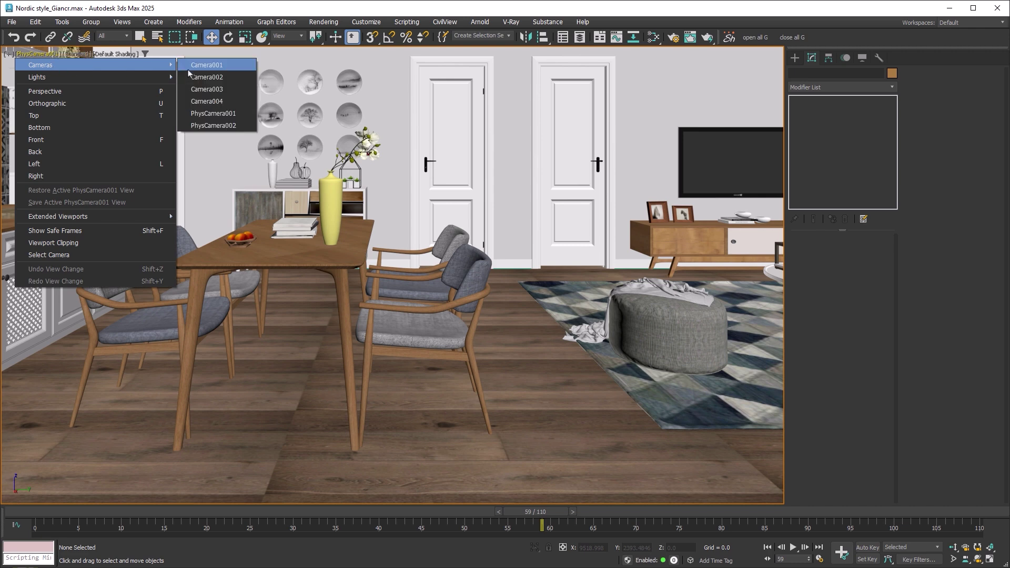
pyautogui.click(232, 125)
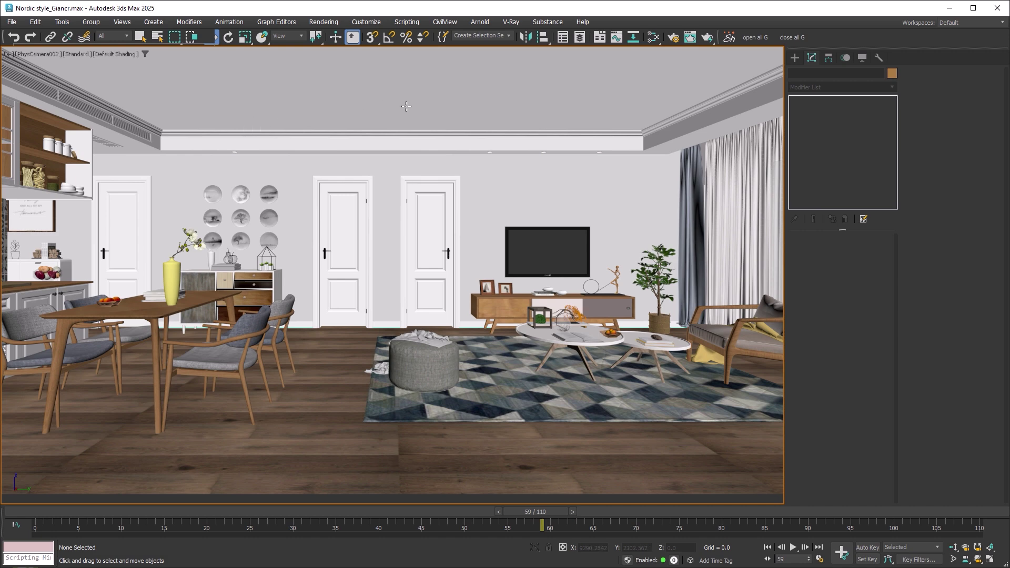
pyautogui.click(580, 37)
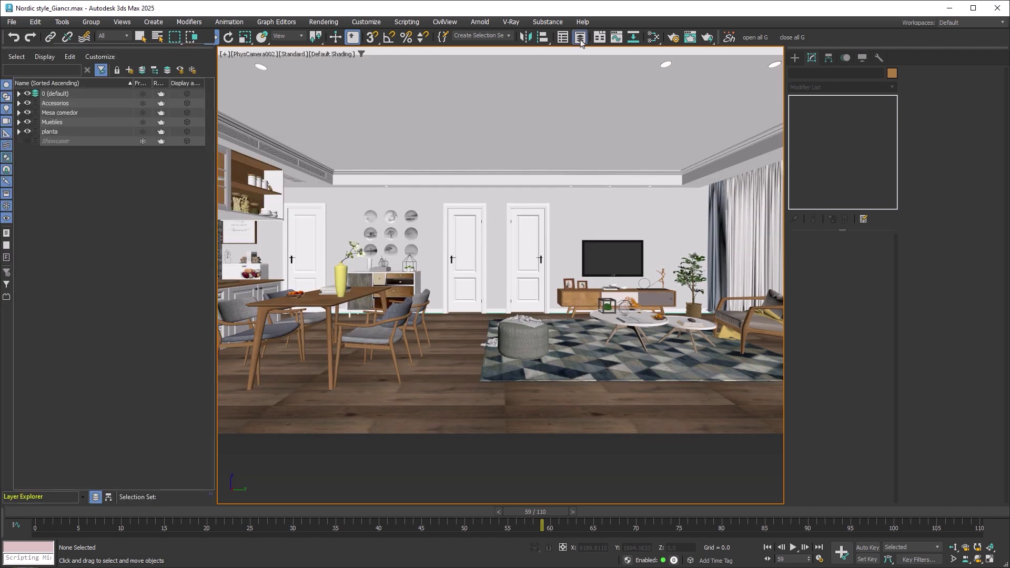
pyautogui.moveTo(27, 93); pyautogui.dragTo(30, 136)
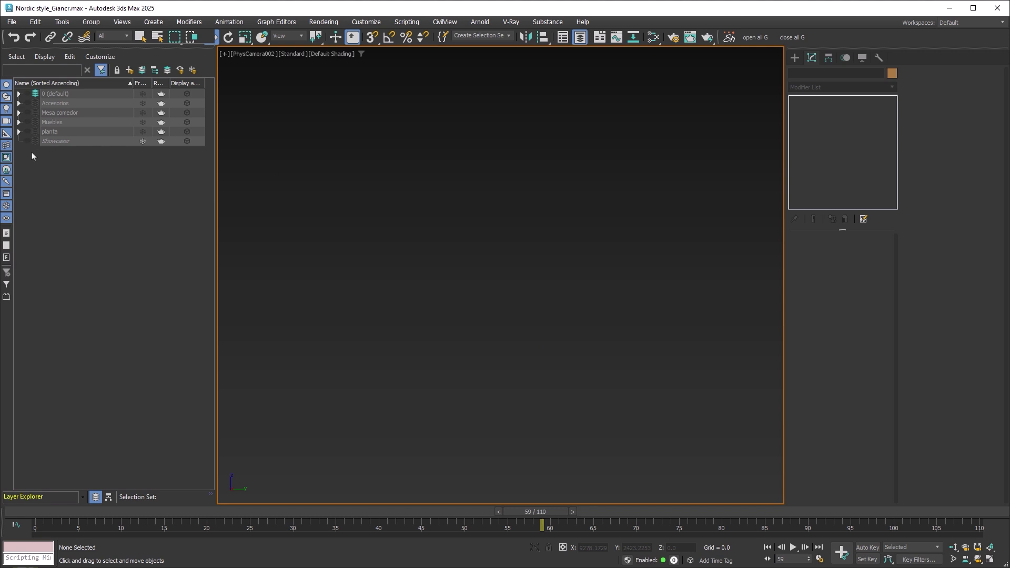
pyautogui.click(28, 132)
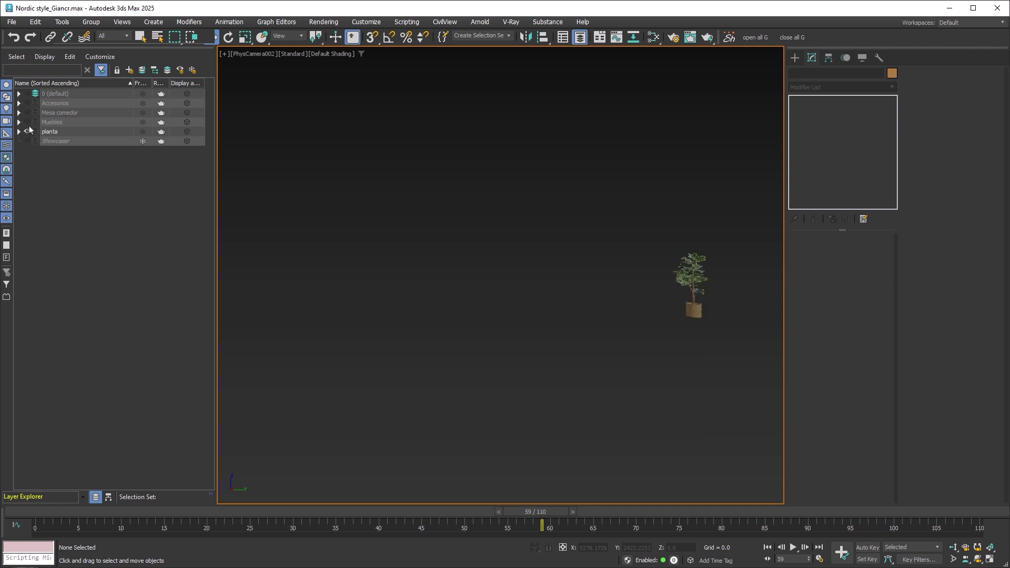
pyautogui.click(28, 122)
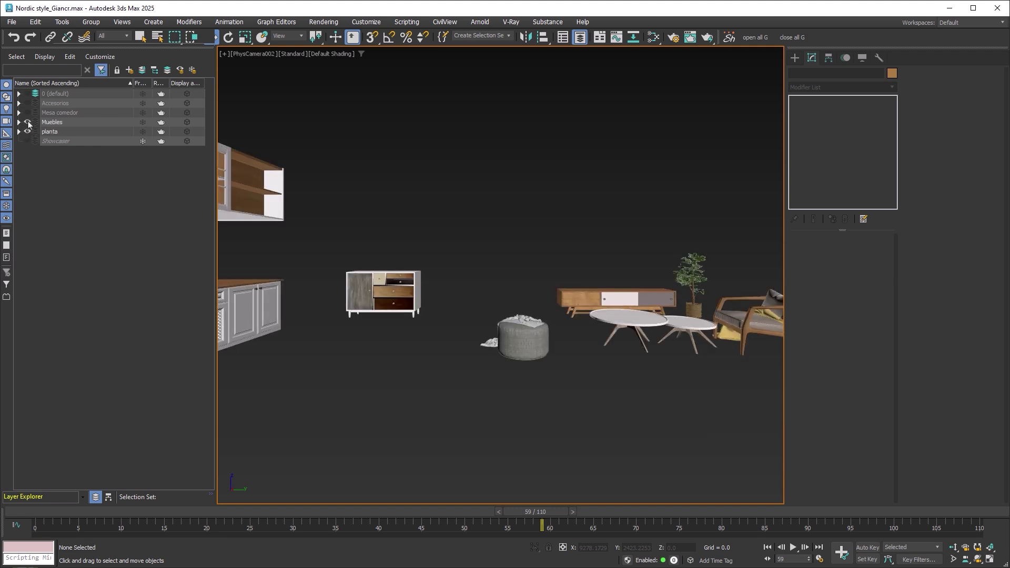
pyautogui.click(28, 114)
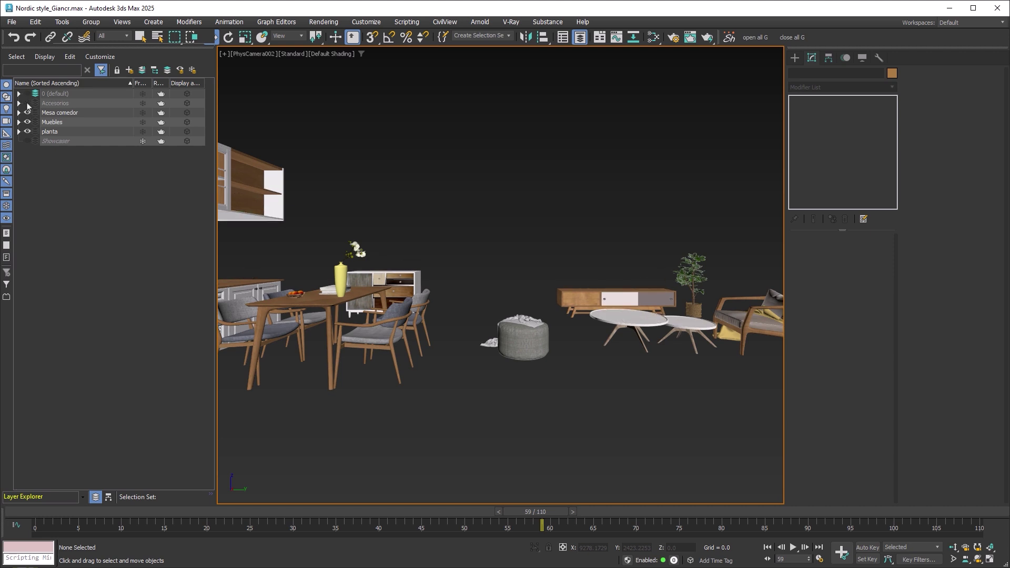
pyautogui.click(28, 104)
pyautogui.click(27, 95)
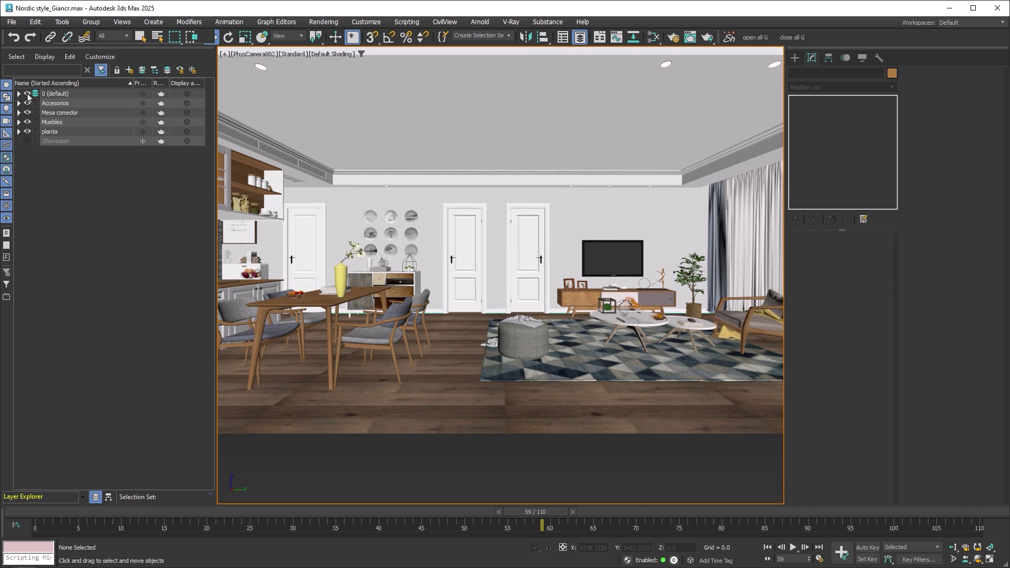
pyautogui.click(579, 37)
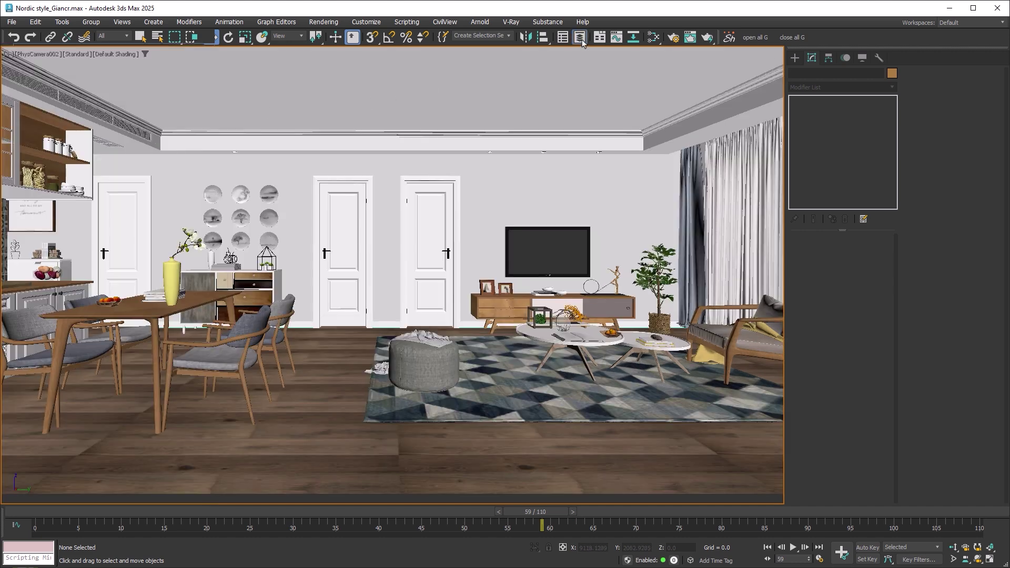
# Open Showcaser, add a sequence keeping the name Sequence 01, and open its empty objects manager
pyautogui.click(729, 37)
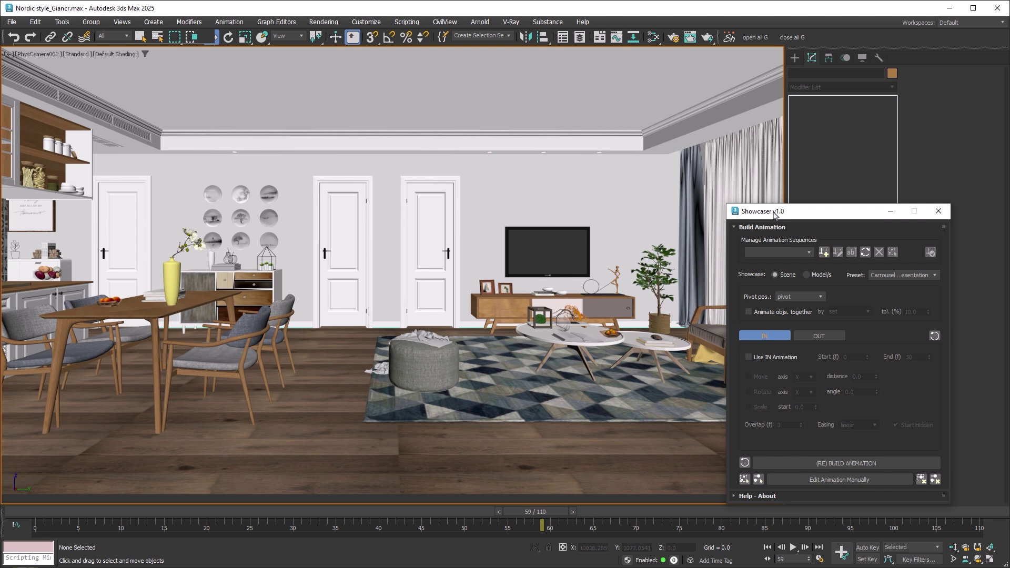
pyautogui.click(819, 254)
pyautogui.click(790, 254)
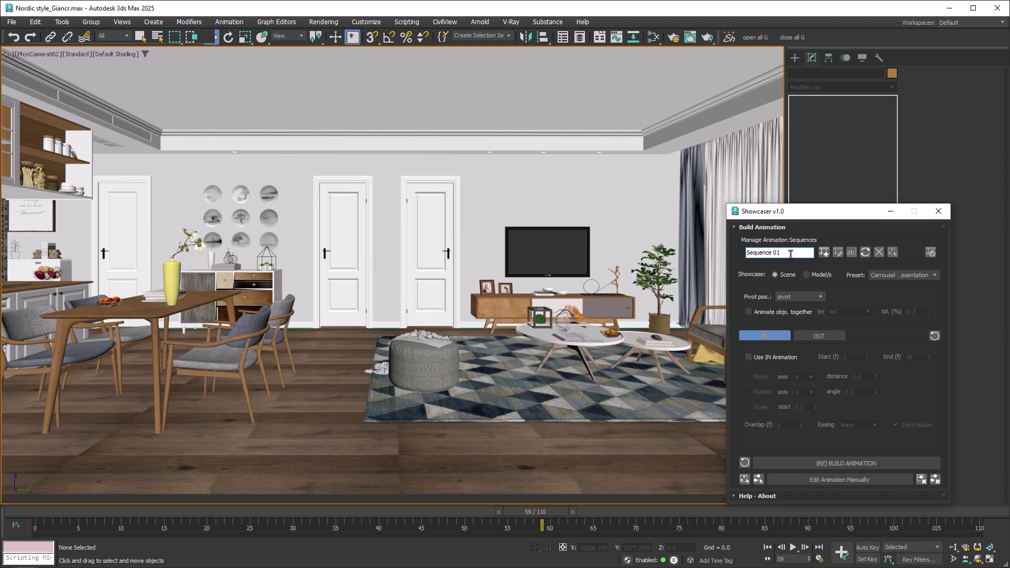
pyautogui.press('Return')
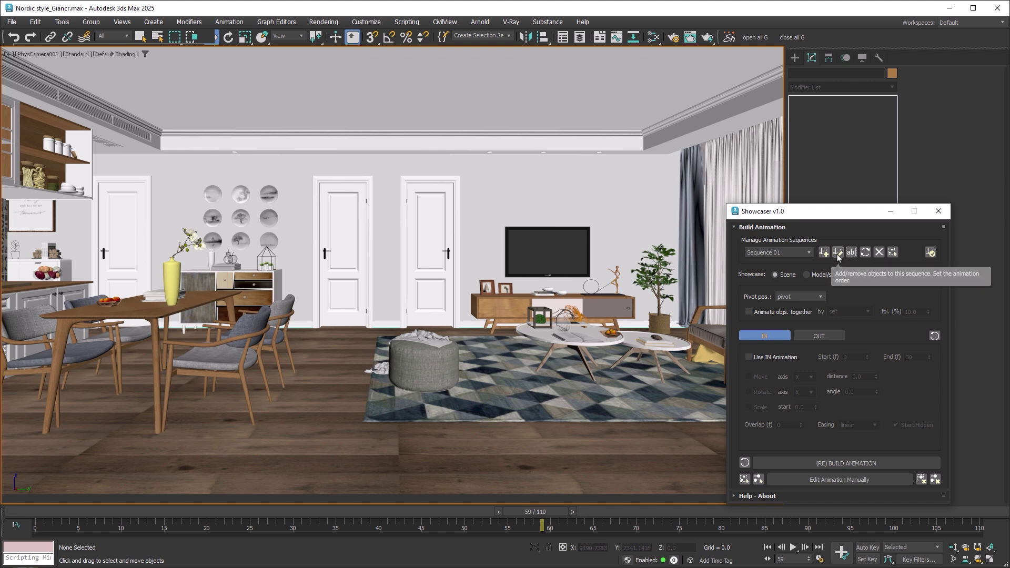
pyautogui.click(839, 253)
pyautogui.moveTo(763, 297)
pyautogui.mouseDown()
pyautogui.moveTo(721, 176)
pyautogui.moveTo(643, 66)
pyautogui.mouseUp()
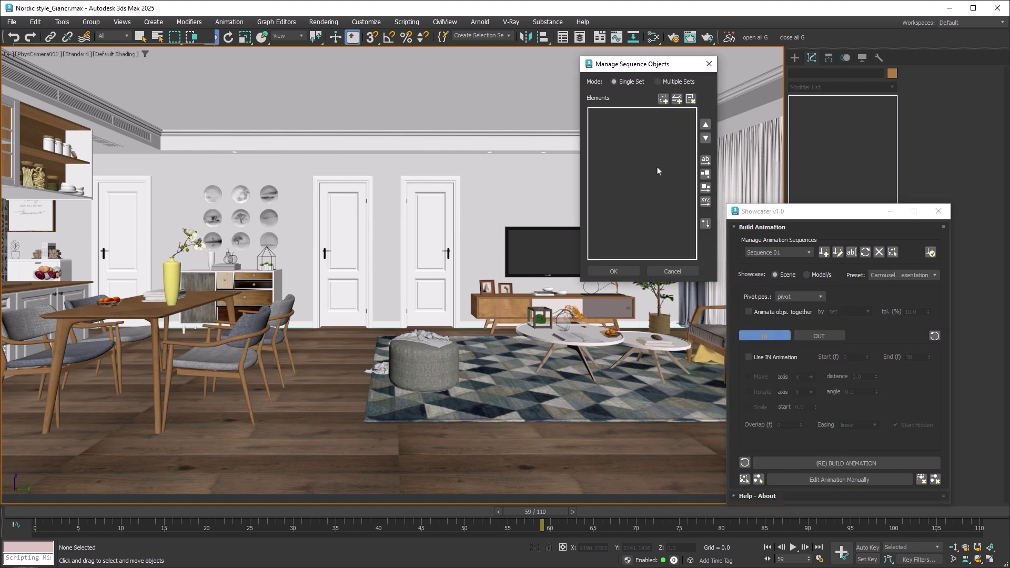
# Switch to Multiple Sets and create one set per layer from Muebles through Mesa comedor
pyautogui.click(658, 83)
pyautogui.moveTo(700, 66); pyautogui.dragTo(570, 64)
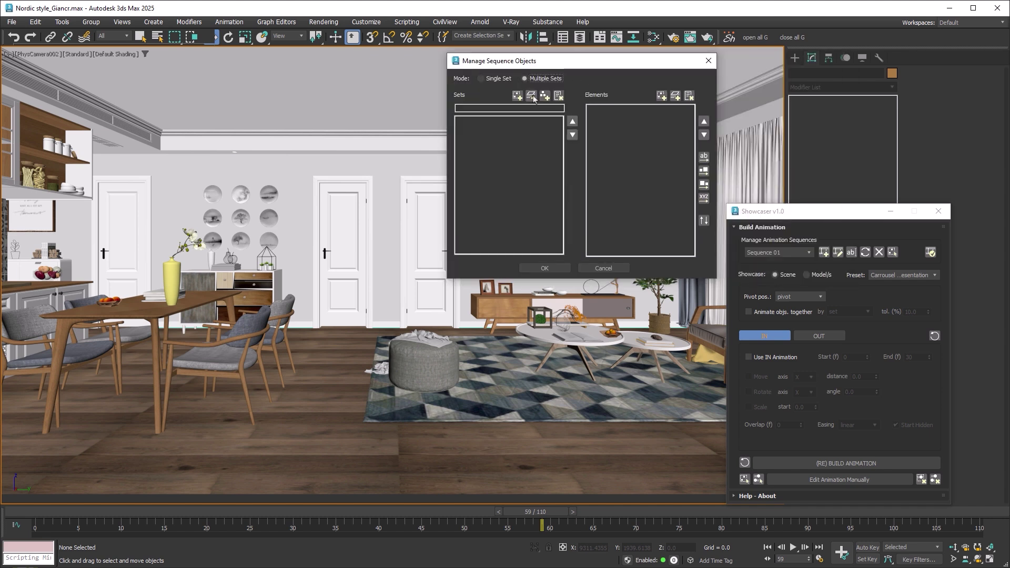
pyautogui.click(532, 96)
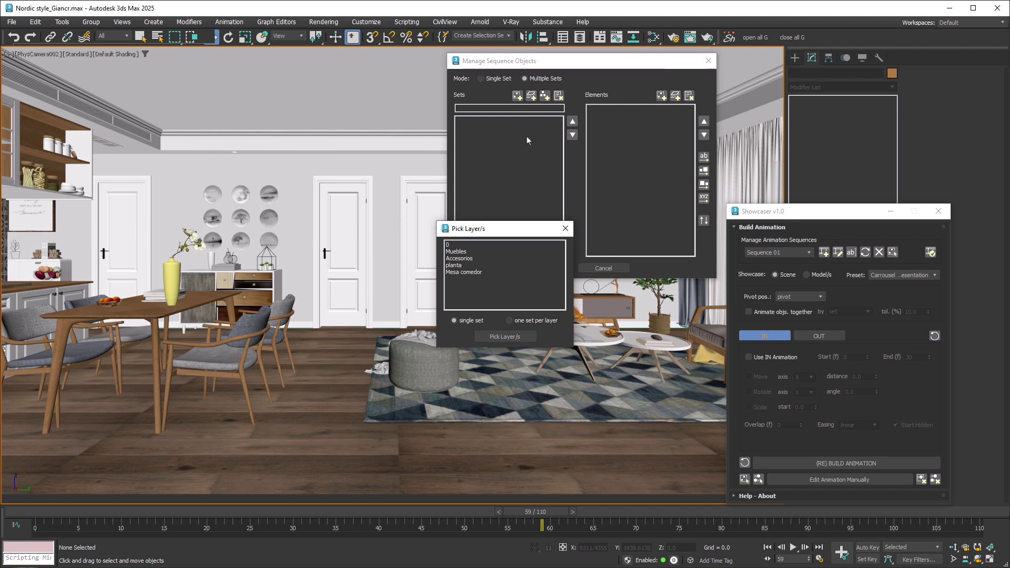
pyautogui.click(458, 252)
pyautogui.keyDown('shift'); pyautogui.click(460, 274); pyautogui.keyUp('shift')
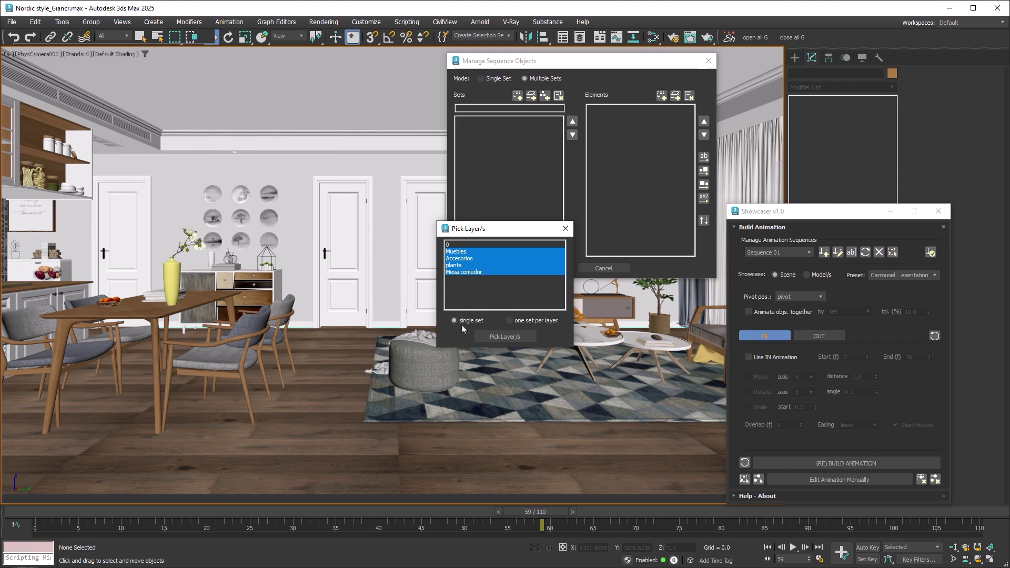
pyautogui.click(509, 319)
pyautogui.click(508, 340)
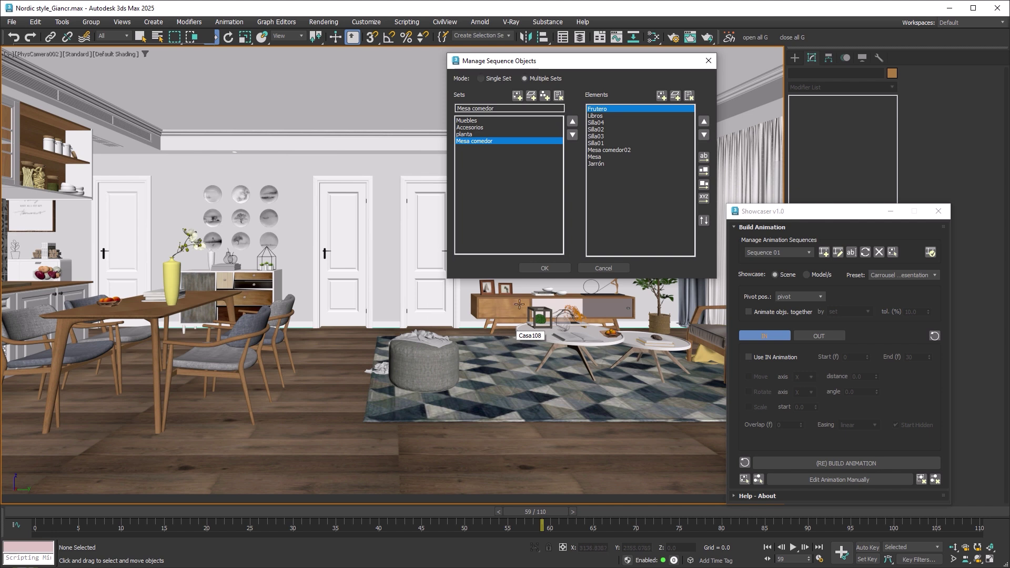
# Move the Mesa comedor set to the top of the order and confirm the sets
pyautogui.click(573, 122)
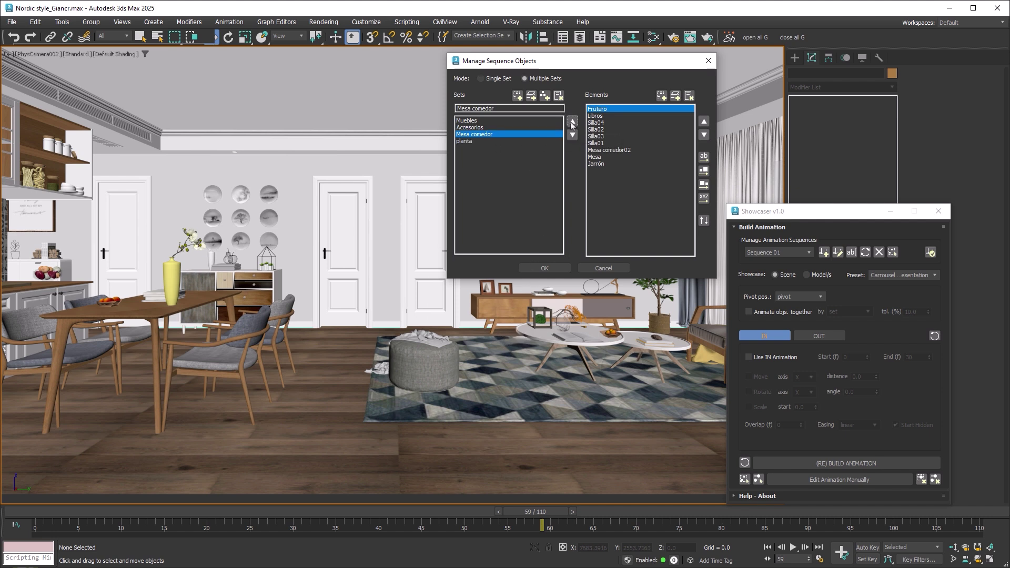
pyautogui.click(573, 121)
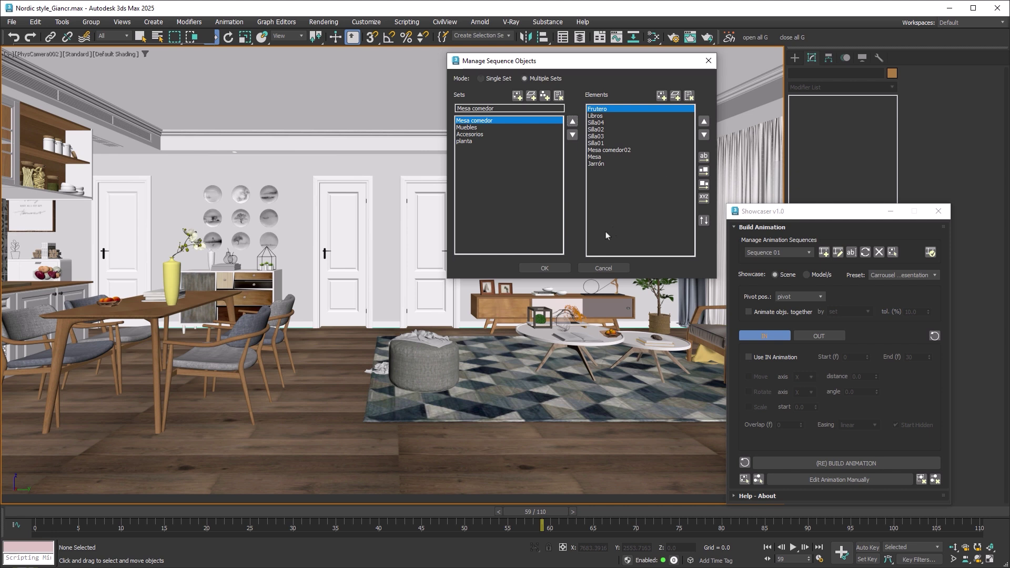
pyautogui.click(557, 269)
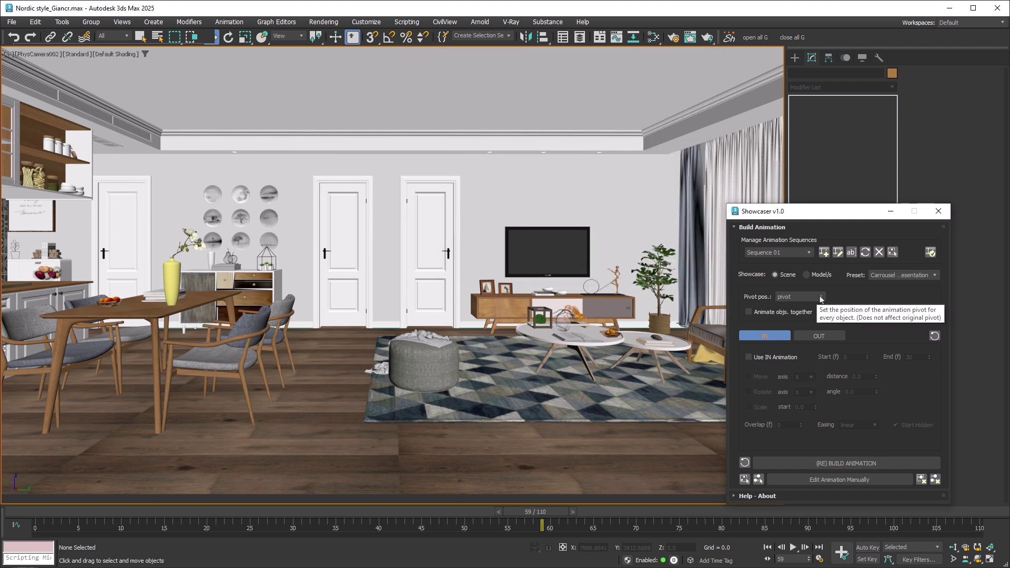
# Build a base-center-pivot IN scale animation with spring easing for Sequence 01
pyautogui.click(792, 297)
pyautogui.click(799, 320)
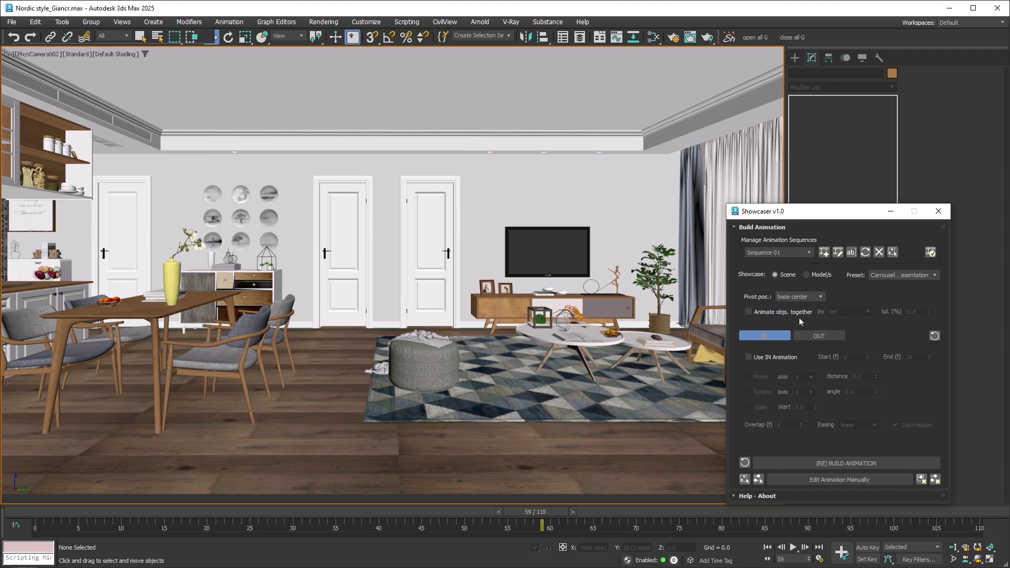
pyautogui.click(748, 357)
pyautogui.doubleClick(916, 357)
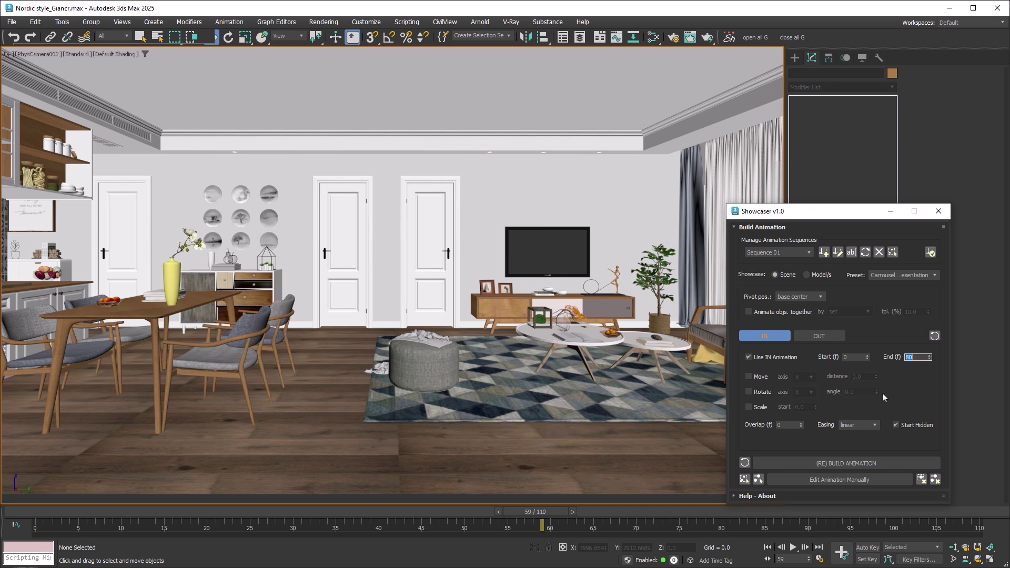
pyautogui.click(748, 407)
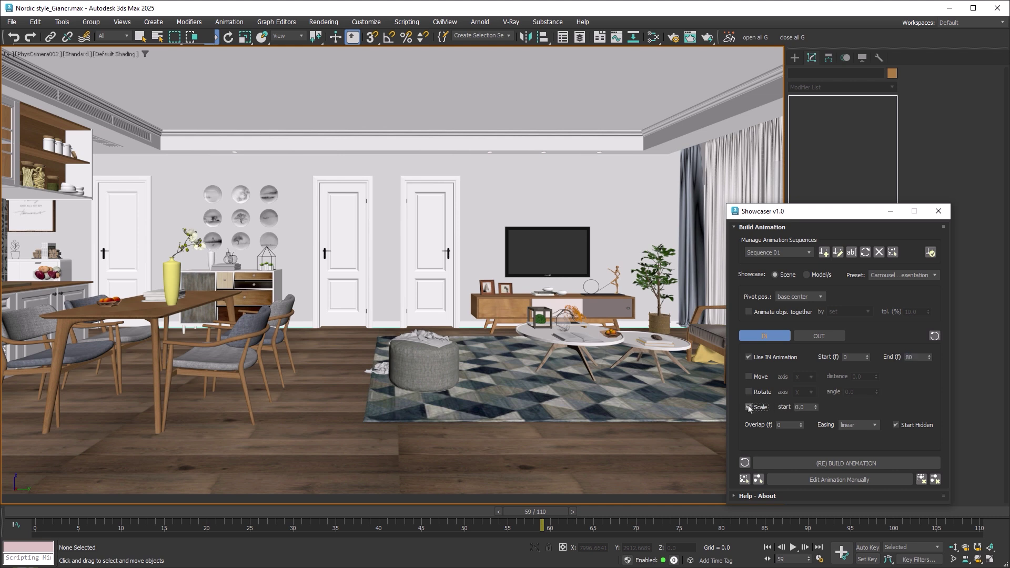
pyautogui.doubleClick(786, 426)
pyautogui.write('5')
pyautogui.click(868, 425)
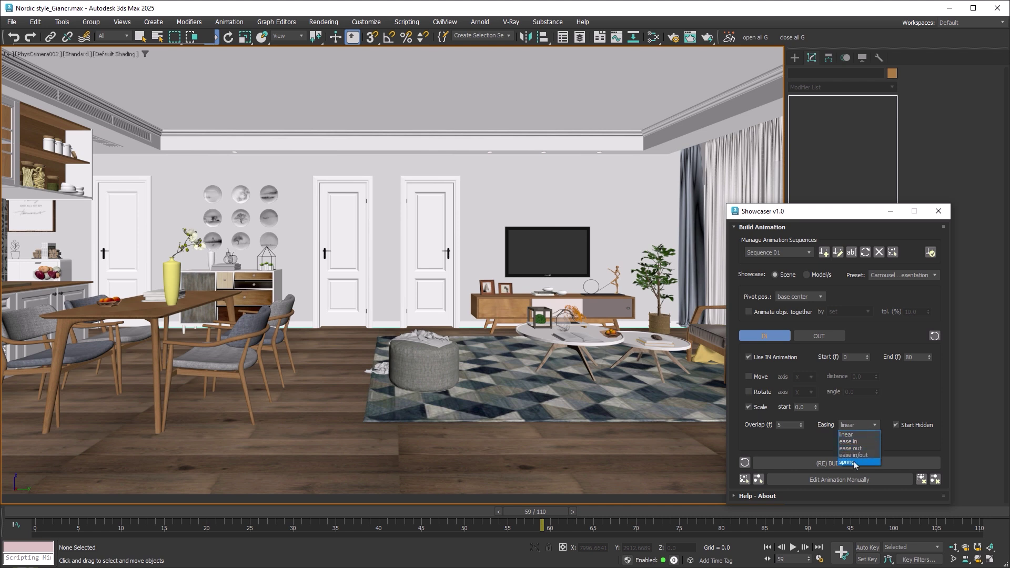
pyautogui.click(853, 466)
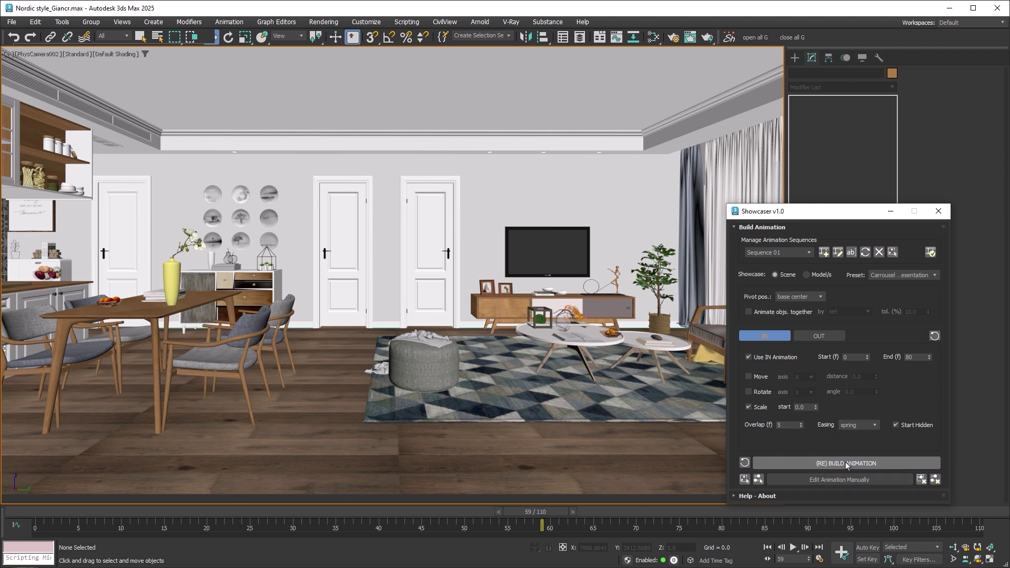
pyautogui.click(845, 462)
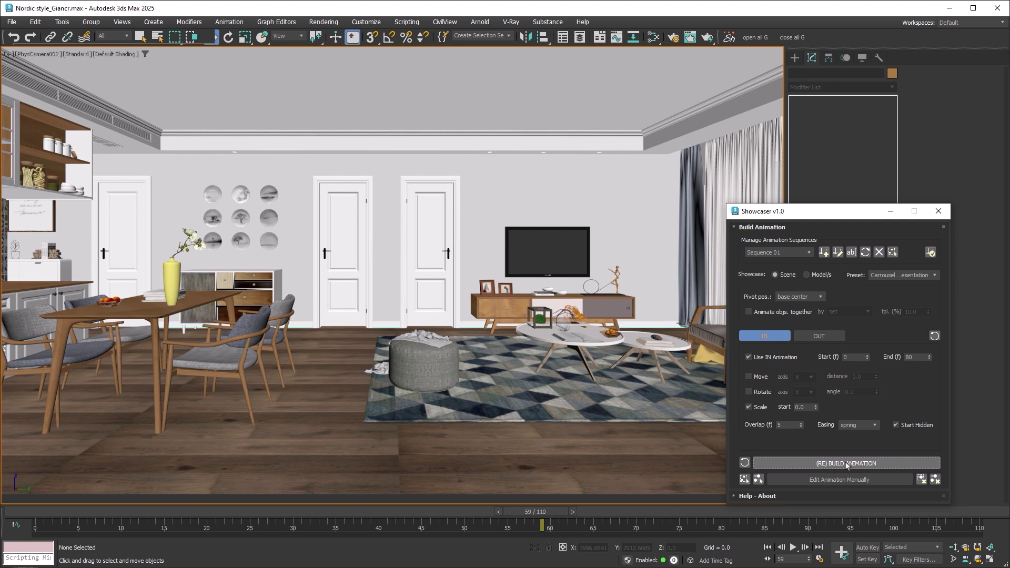
# Preview the layer-by-layer scale-in, stopping at frame 63 with the room fully furnished
pyautogui.click(768, 547)
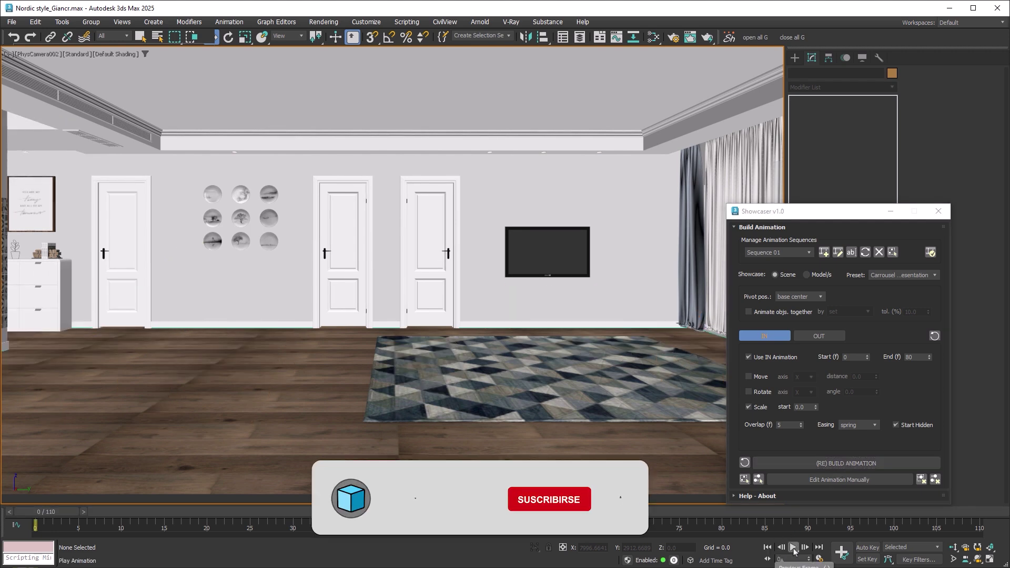
pyautogui.click(794, 549)
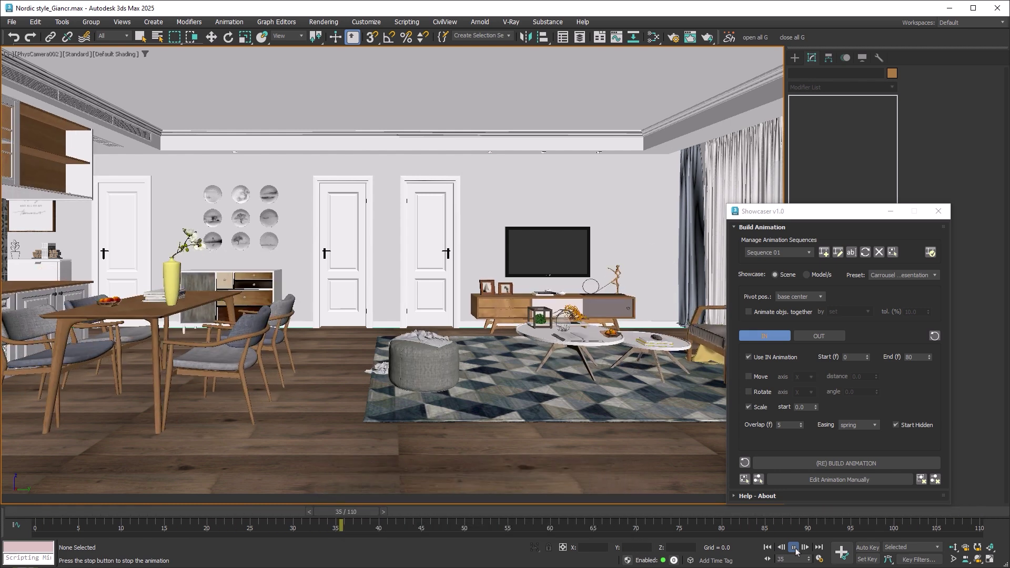
pyautogui.click(794, 548)
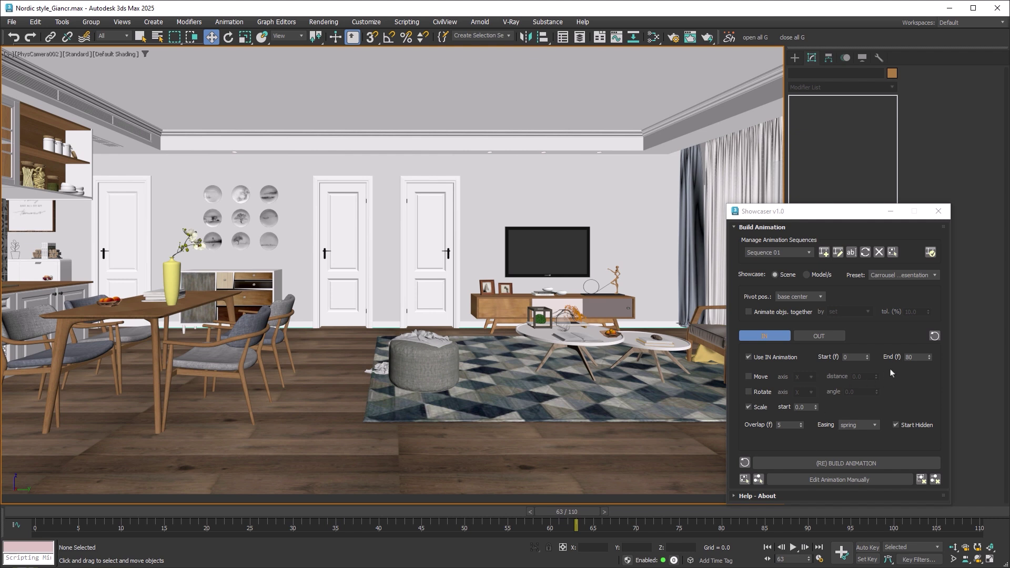
# Set the IN animation End frame to 120 and rebuild, replacing the existing animation
pyautogui.doubleClick(912, 357)
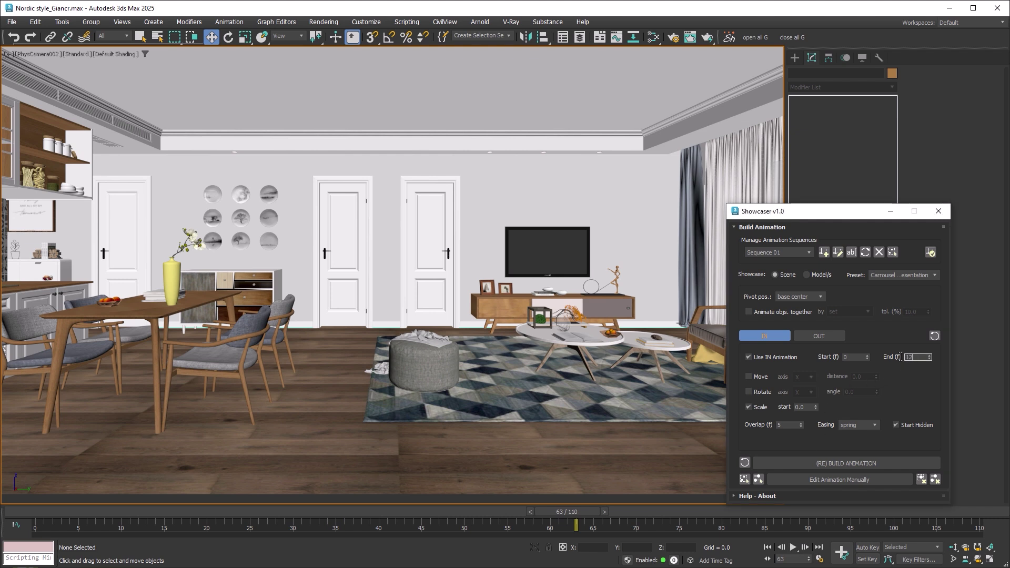
pyautogui.write('120')
pyautogui.press('Return')
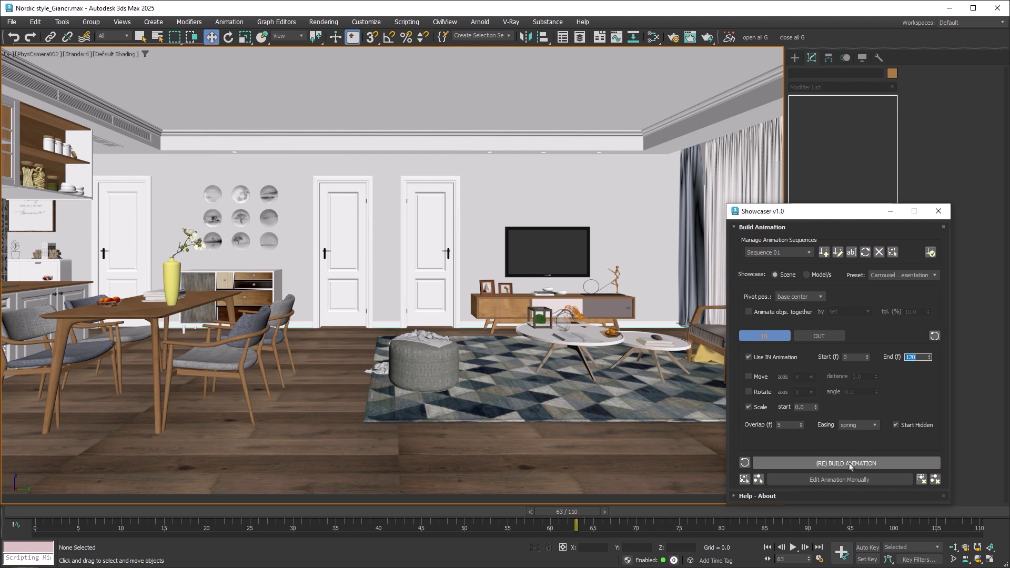
pyautogui.click(849, 463)
pyautogui.click(498, 300)
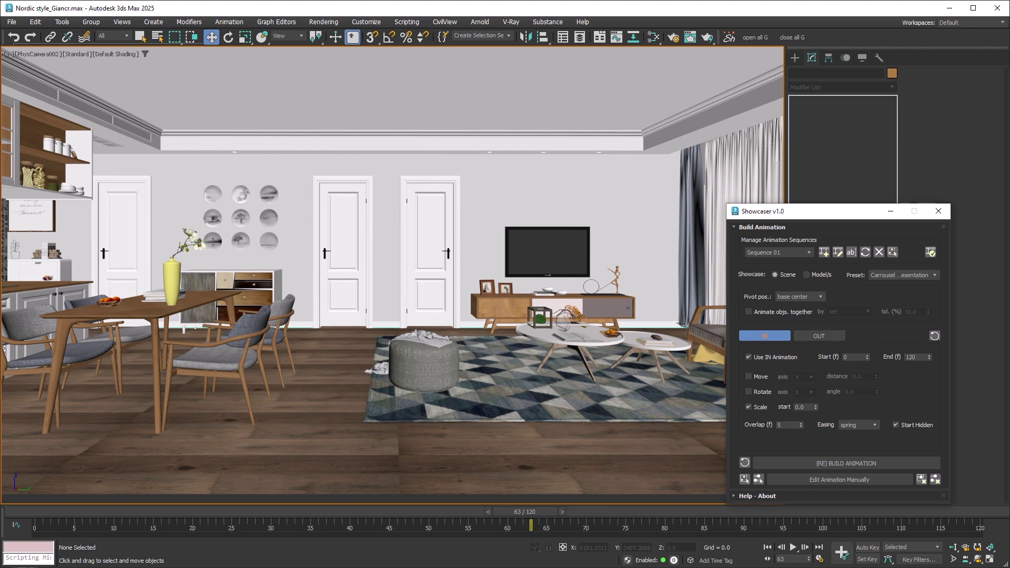
# Preview the longer scale-in and scrub the time slider back to around frame 43
pyautogui.click(768, 547)
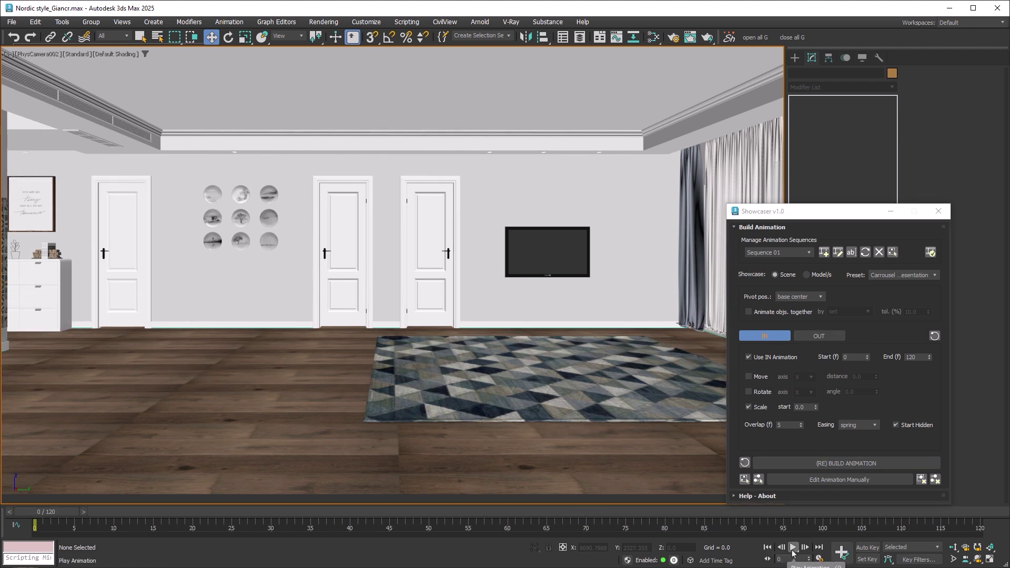
pyautogui.click(793, 548)
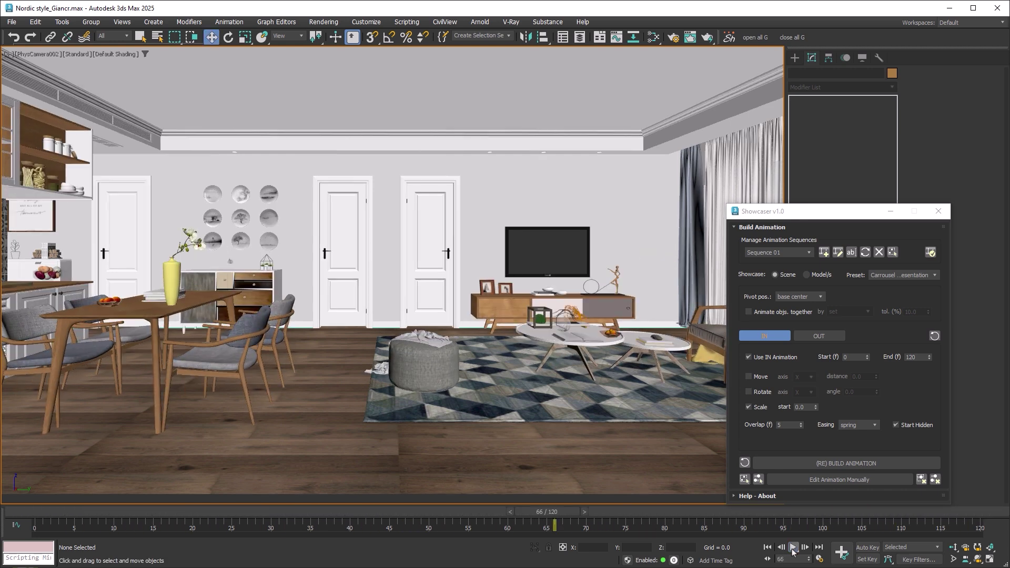
pyautogui.click(794, 550)
pyautogui.moveTo(410, 510)
pyautogui.mouseDown()
pyautogui.moveTo(93, 513)
pyautogui.moveTo(687, 532)
pyautogui.moveTo(616, 516)
pyautogui.moveTo(381, 522)
pyautogui.mouseUp()
pyautogui.press('w')
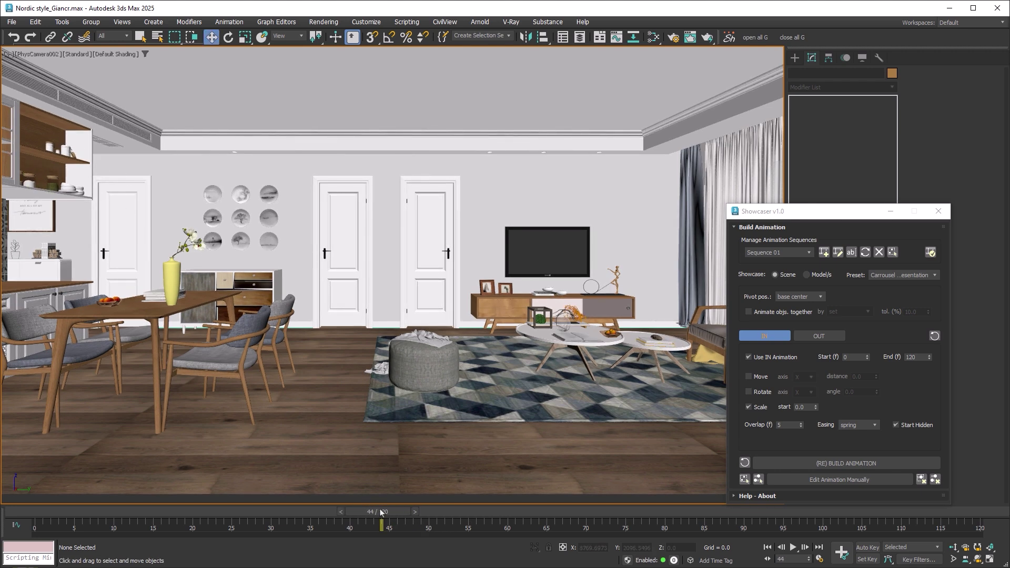
pyautogui.moveTo(382, 512)
pyautogui.mouseDown()
pyautogui.moveTo(318, 510)
pyautogui.moveTo(414, 511)
pyautogui.moveTo(383, 510)
pyautogui.mouseUp()
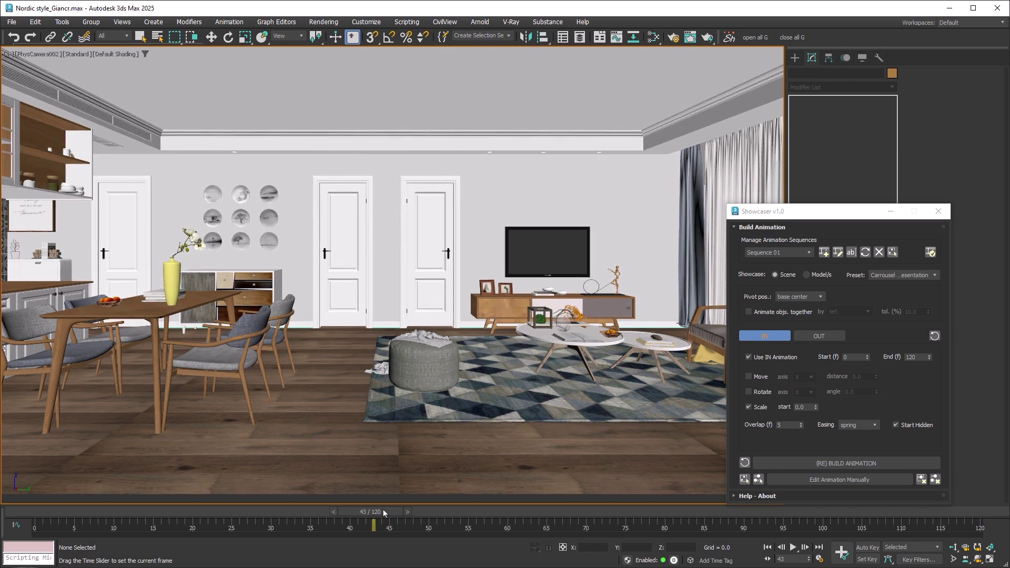
pyautogui.press('w')
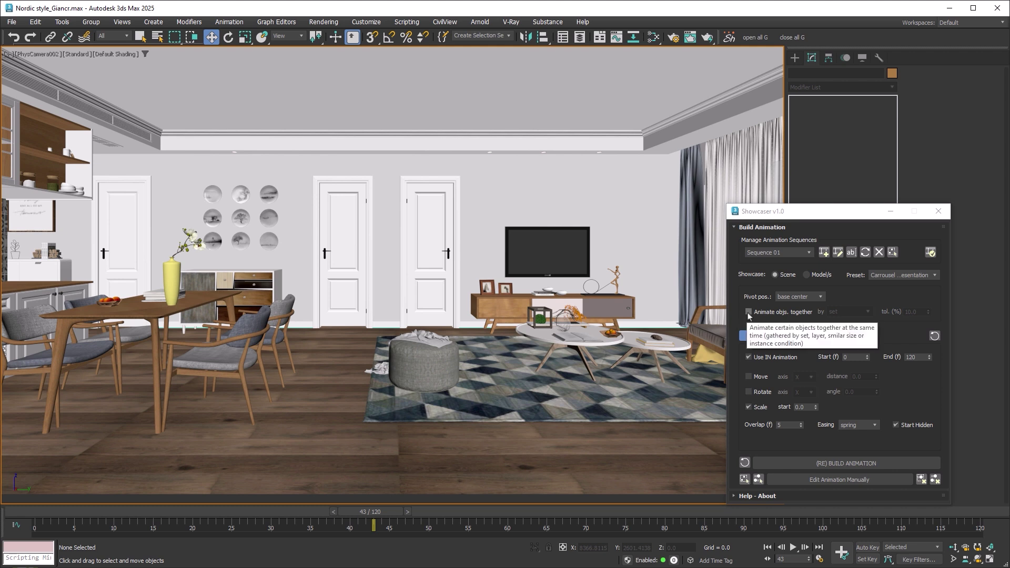
# Animate objects together grouped by similar size at 30% tolerance, then rebuild the animation
pyautogui.click(749, 312)
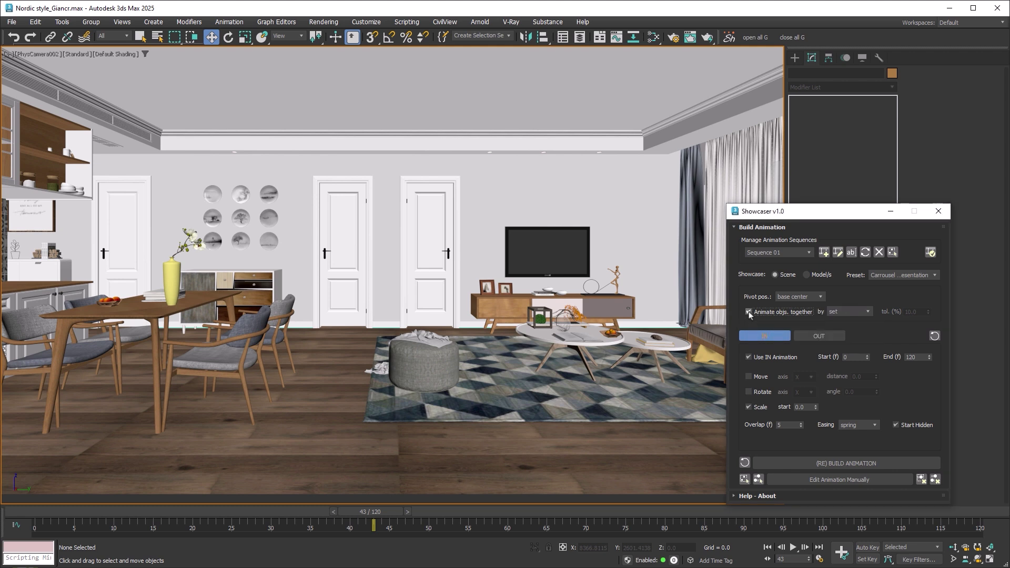
pyautogui.click(867, 312)
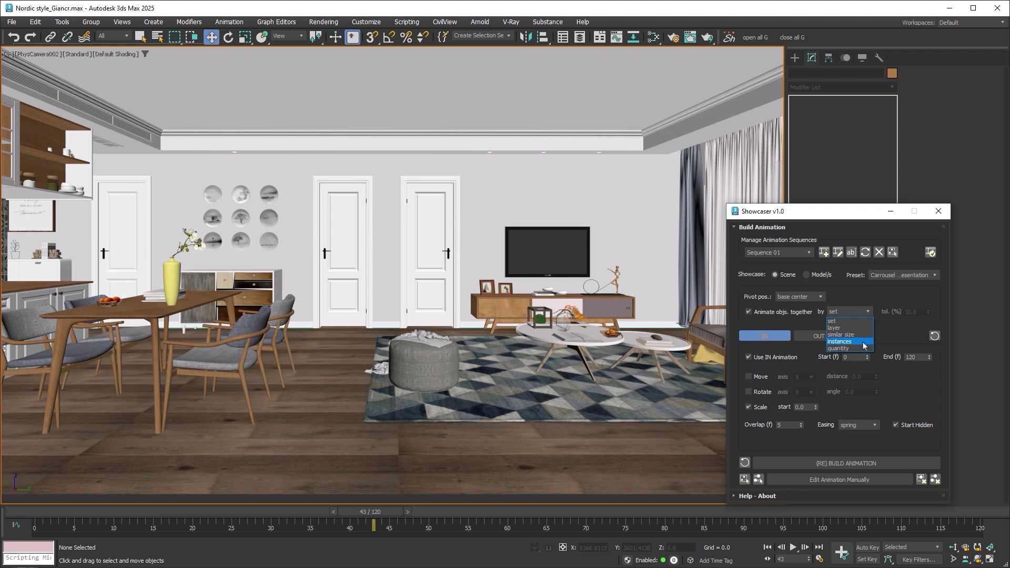
pyautogui.click(857, 335)
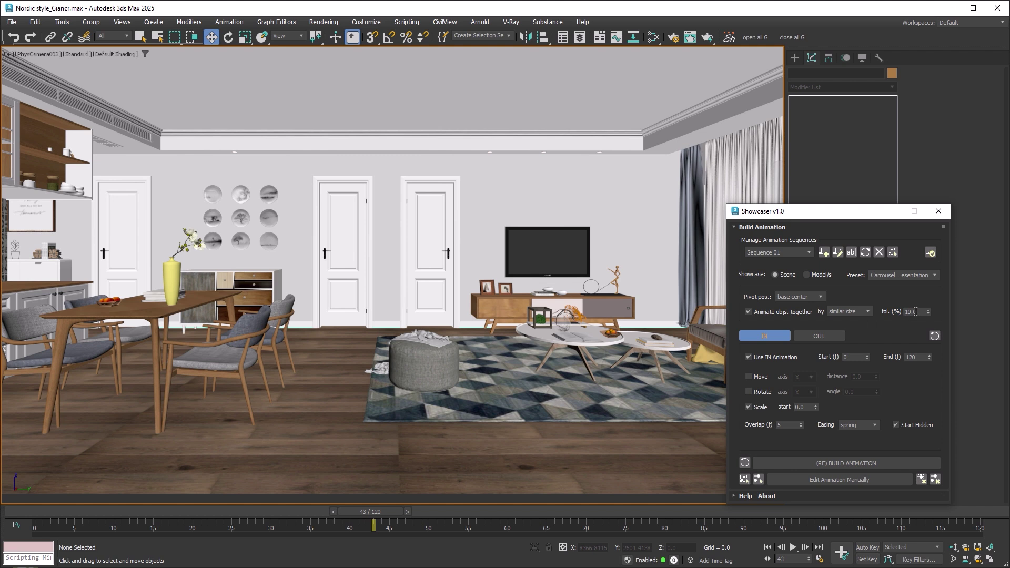
pyautogui.moveTo(916, 312); pyautogui.dragTo(896, 312)
pyautogui.write('30')
pyautogui.click(859, 463)
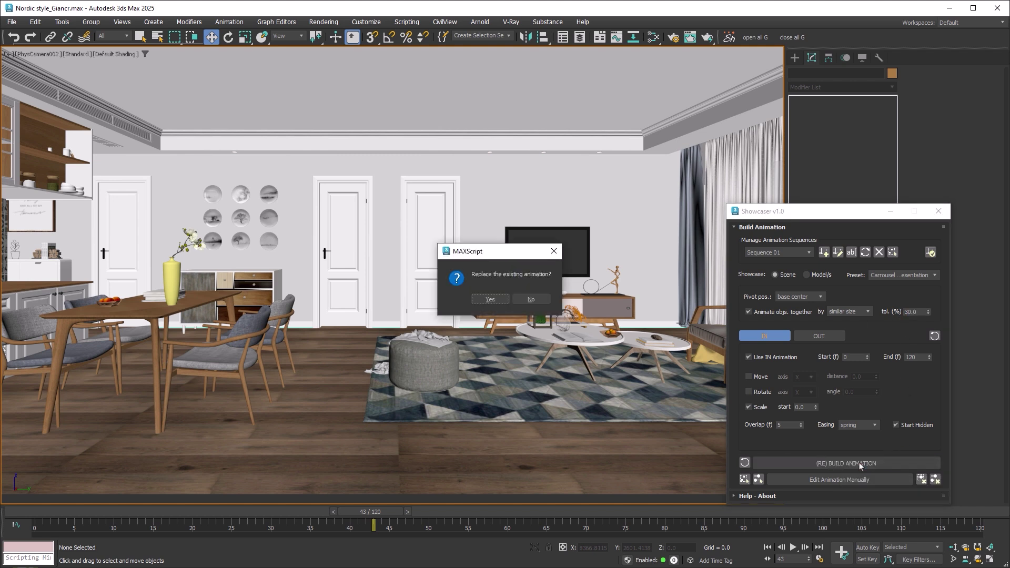
pyautogui.click(489, 299)
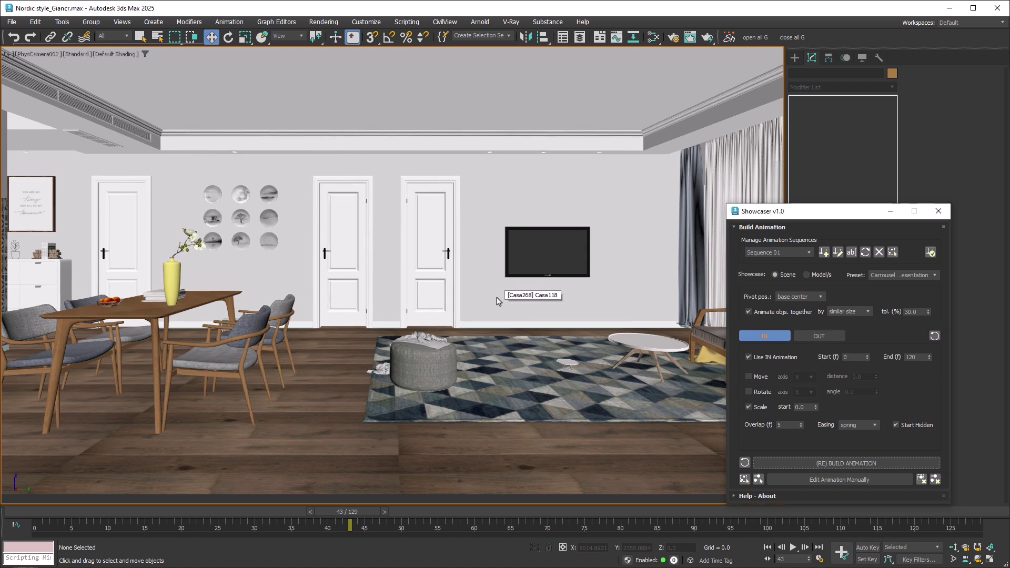
# Play the rebuilt animation, then scrub through frames 27, 29, 86 and 109 to check chairs and furniture scaling in
pyautogui.click(794, 548)
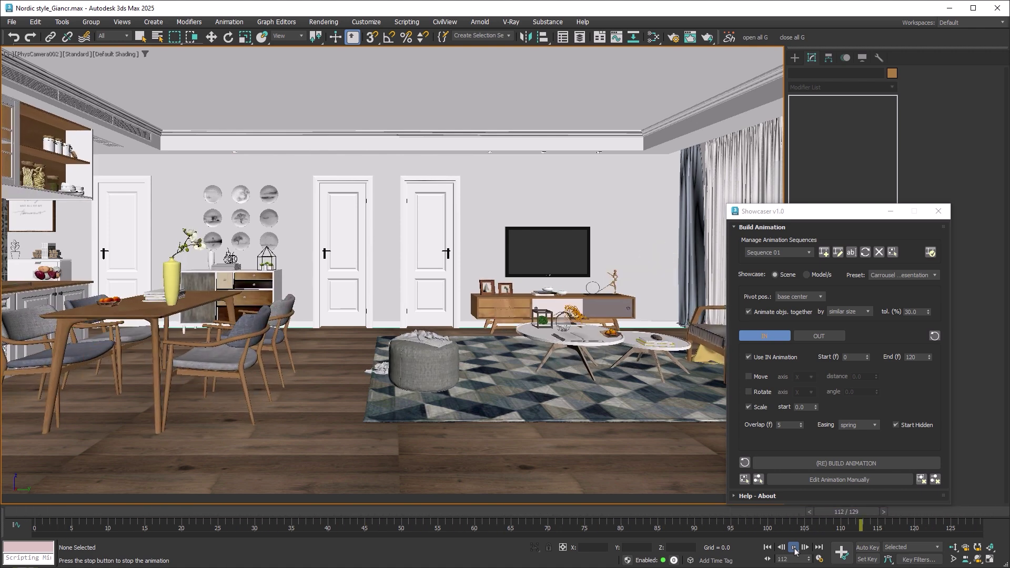
pyautogui.click(794, 548)
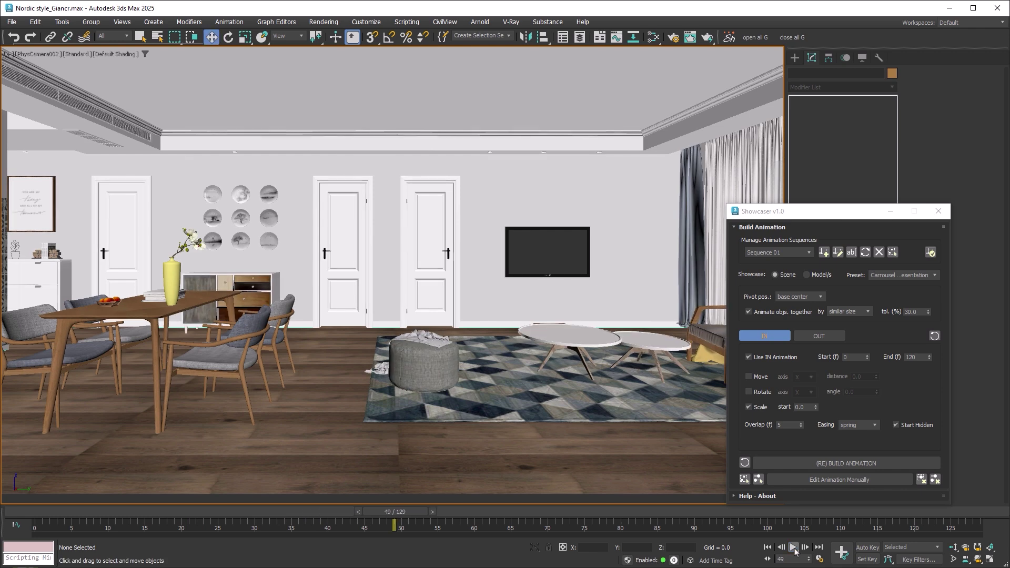
pyautogui.moveTo(423, 515)
pyautogui.mouseDown()
pyautogui.moveTo(147, 501)
pyautogui.moveTo(162, 508)
pyautogui.mouseUp()
pyautogui.moveTo(229, 512); pyautogui.dragTo(263, 511)
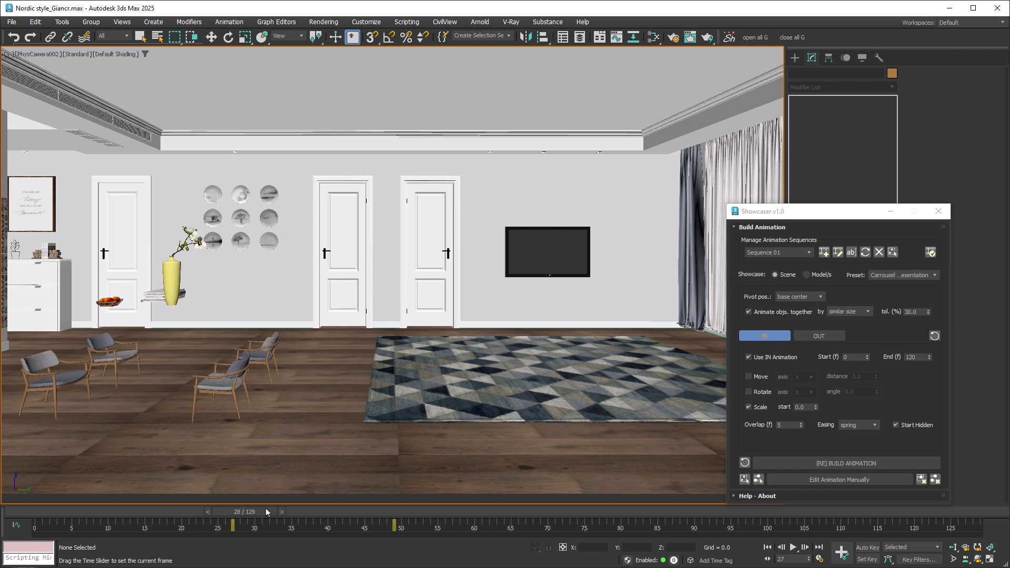
pyautogui.press('w')
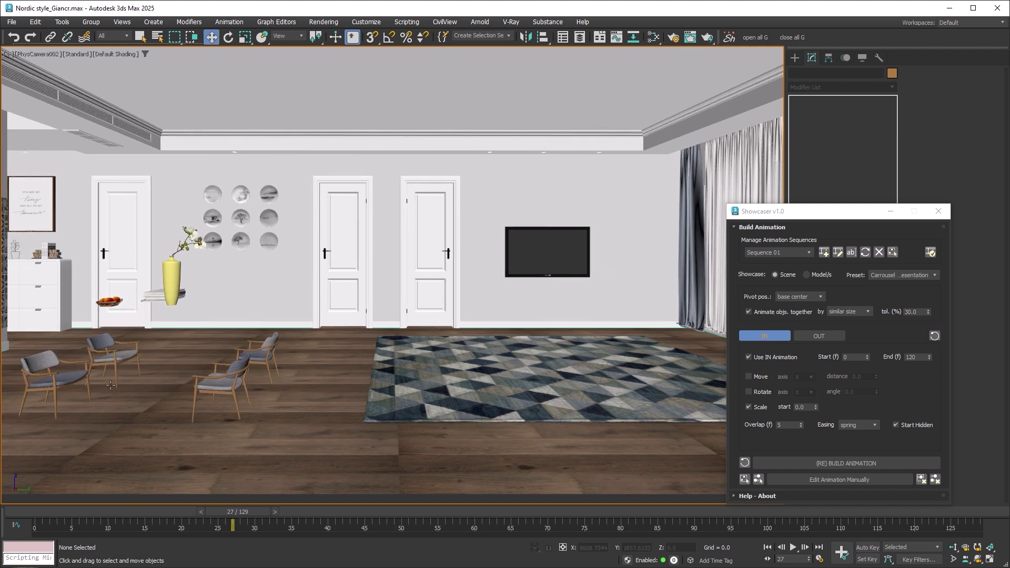
pyautogui.moveTo(237, 513)
pyautogui.mouseDown()
pyautogui.moveTo(558, 525)
pyautogui.moveTo(544, 524)
pyautogui.mouseUp()
pyautogui.press('w')
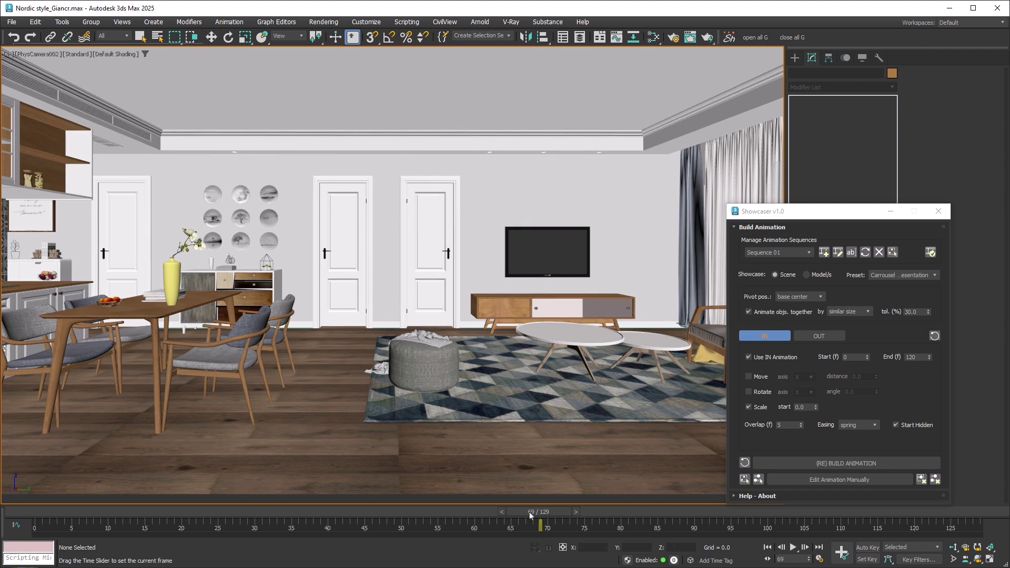
pyautogui.moveTo(541, 512); pyautogui.dragTo(817, 518)
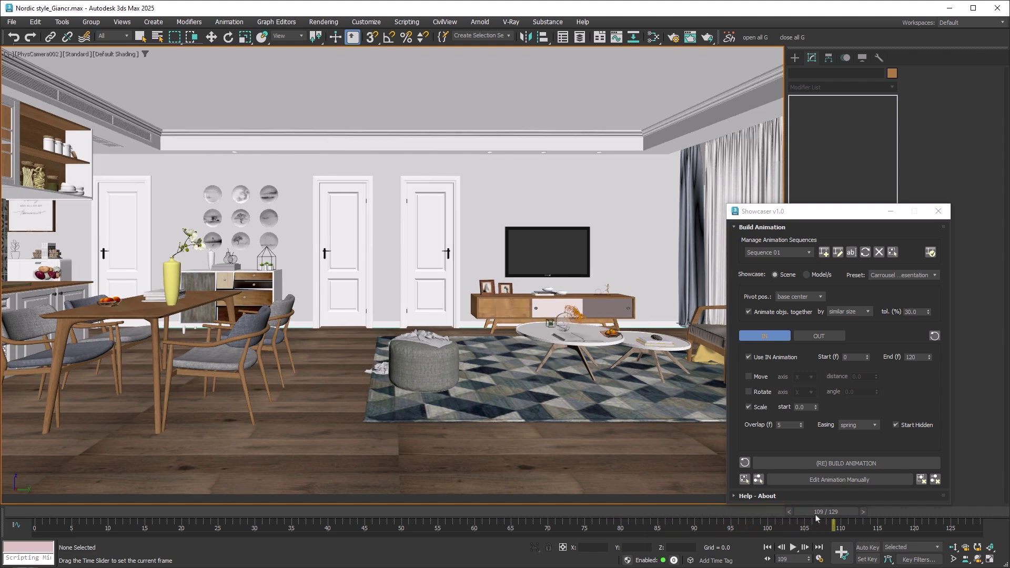
pyautogui.press('w')
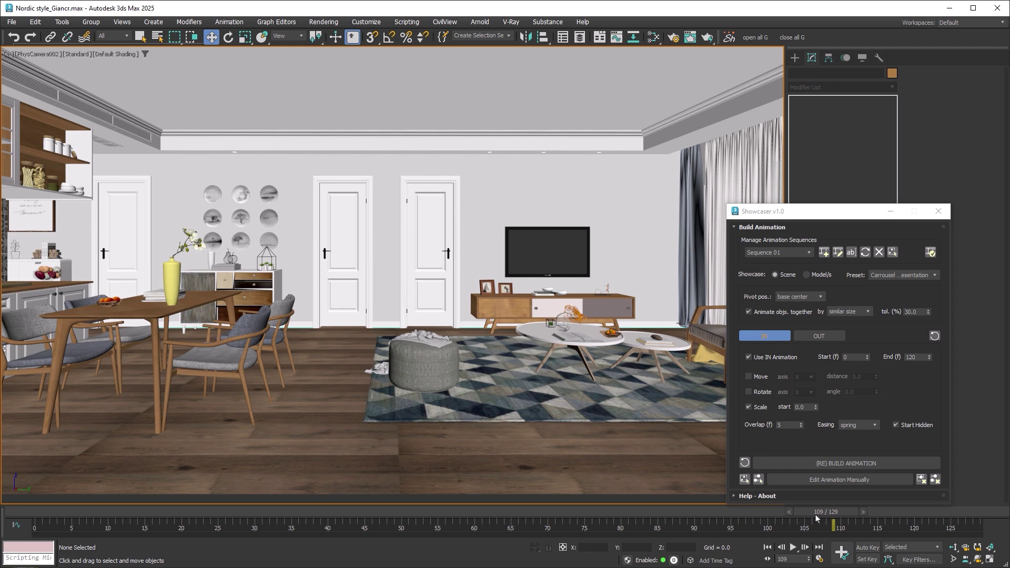
# In Showcaser manual key editing, select two dining chairs including Silla03 and box-select their scale keys at frames 25–35
pyautogui.click(746, 479)
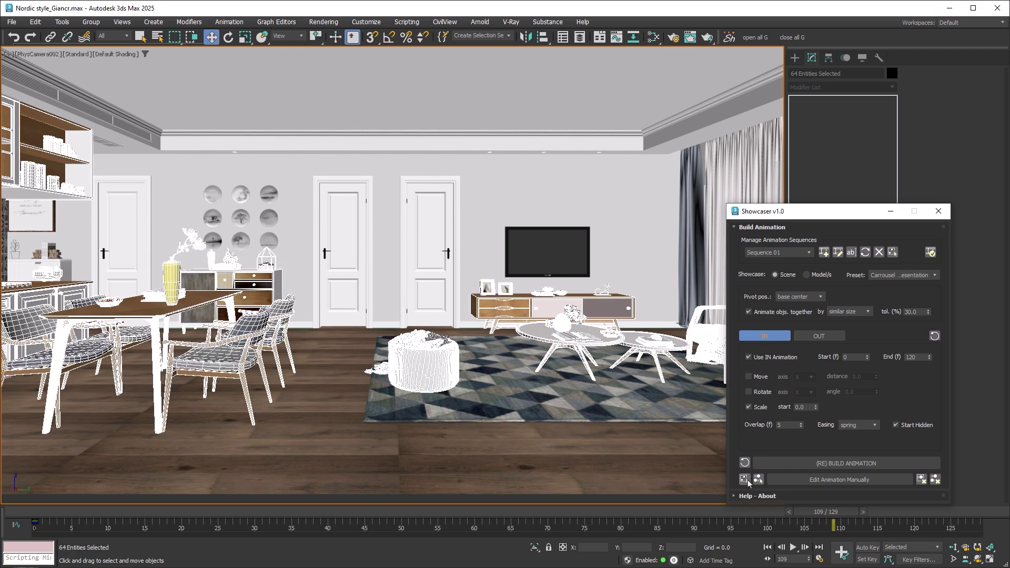
pyautogui.click(825, 480)
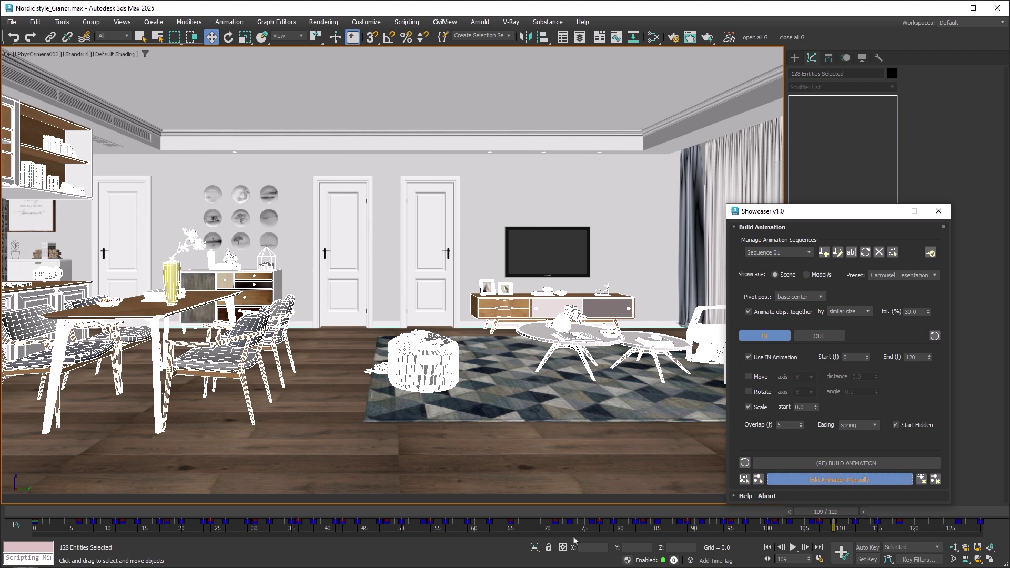
pyautogui.click(256, 329)
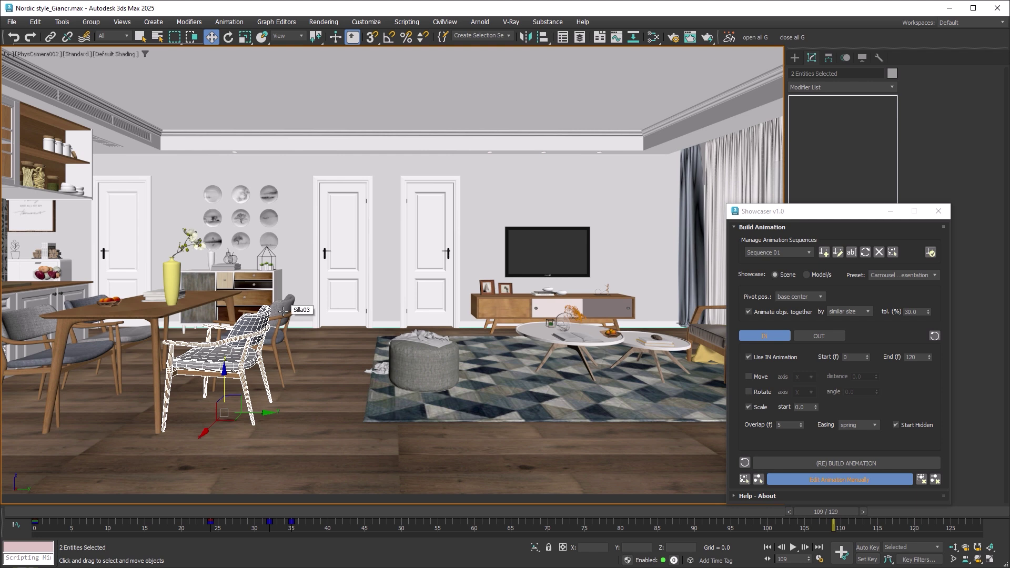
pyautogui.keyDown('ctrl'); pyautogui.click(283, 312); pyautogui.keyUp('ctrl')
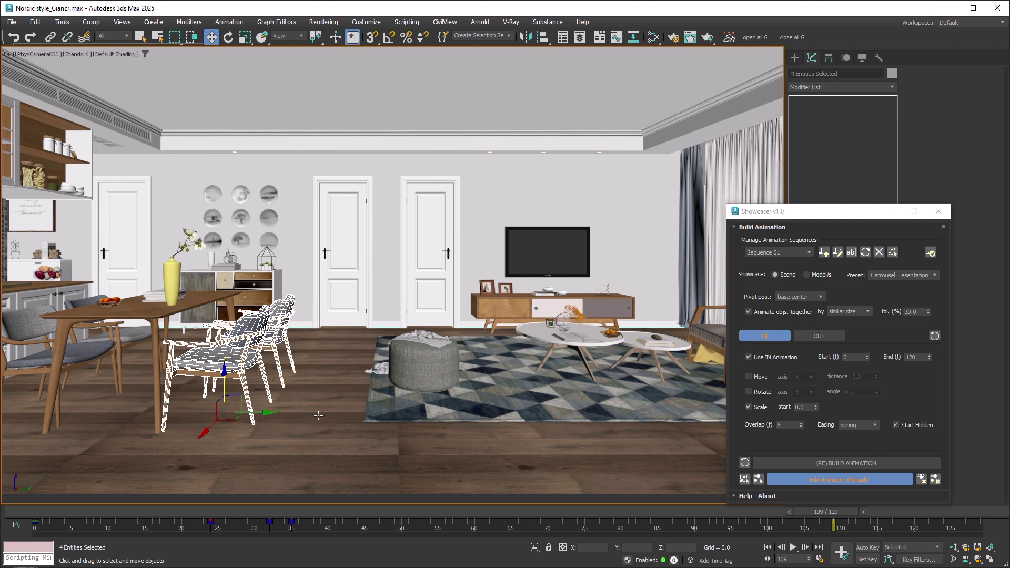
pyautogui.moveTo(311, 532); pyautogui.dragTo(199, 530)
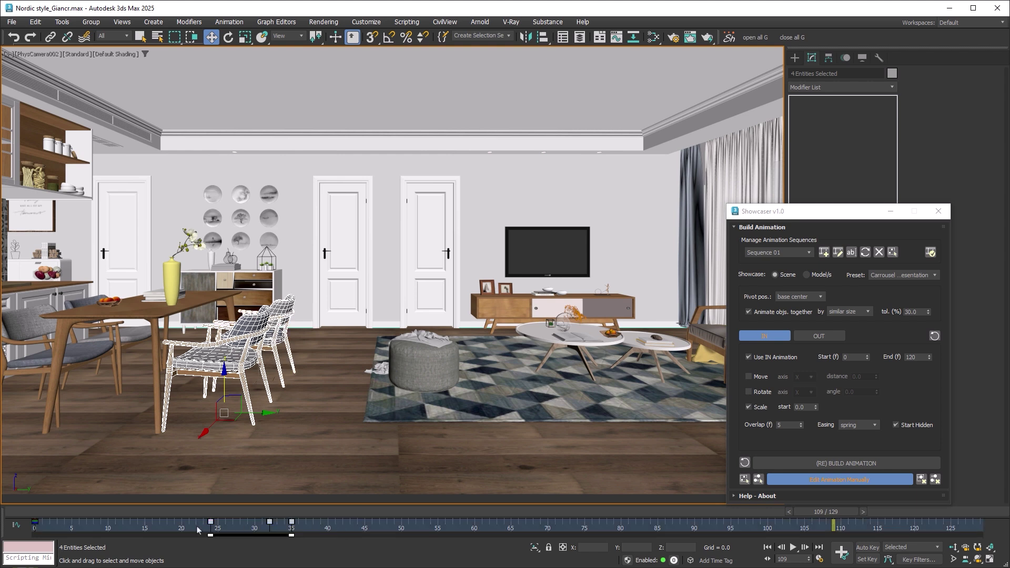
pyautogui.click(830, 481)
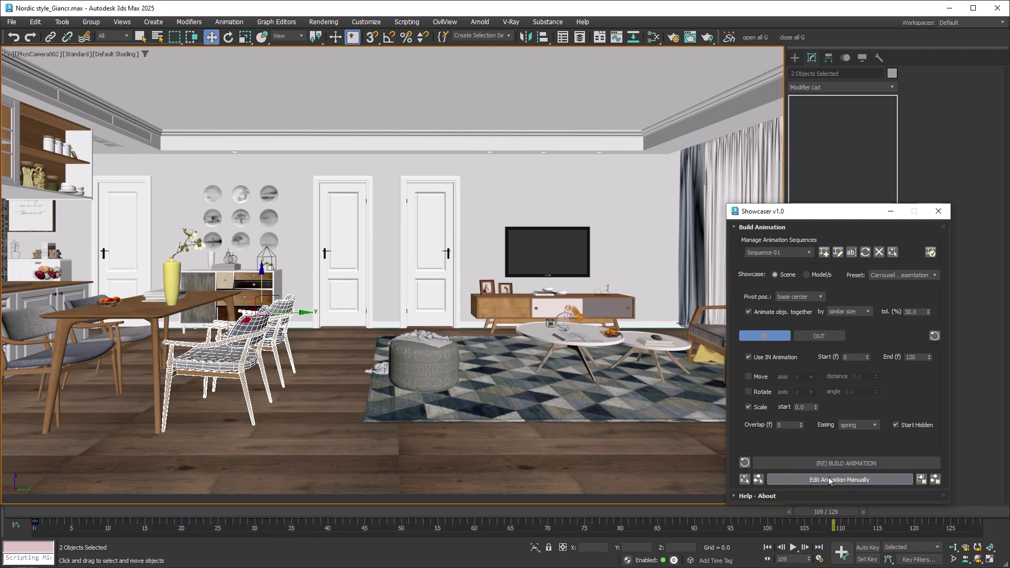